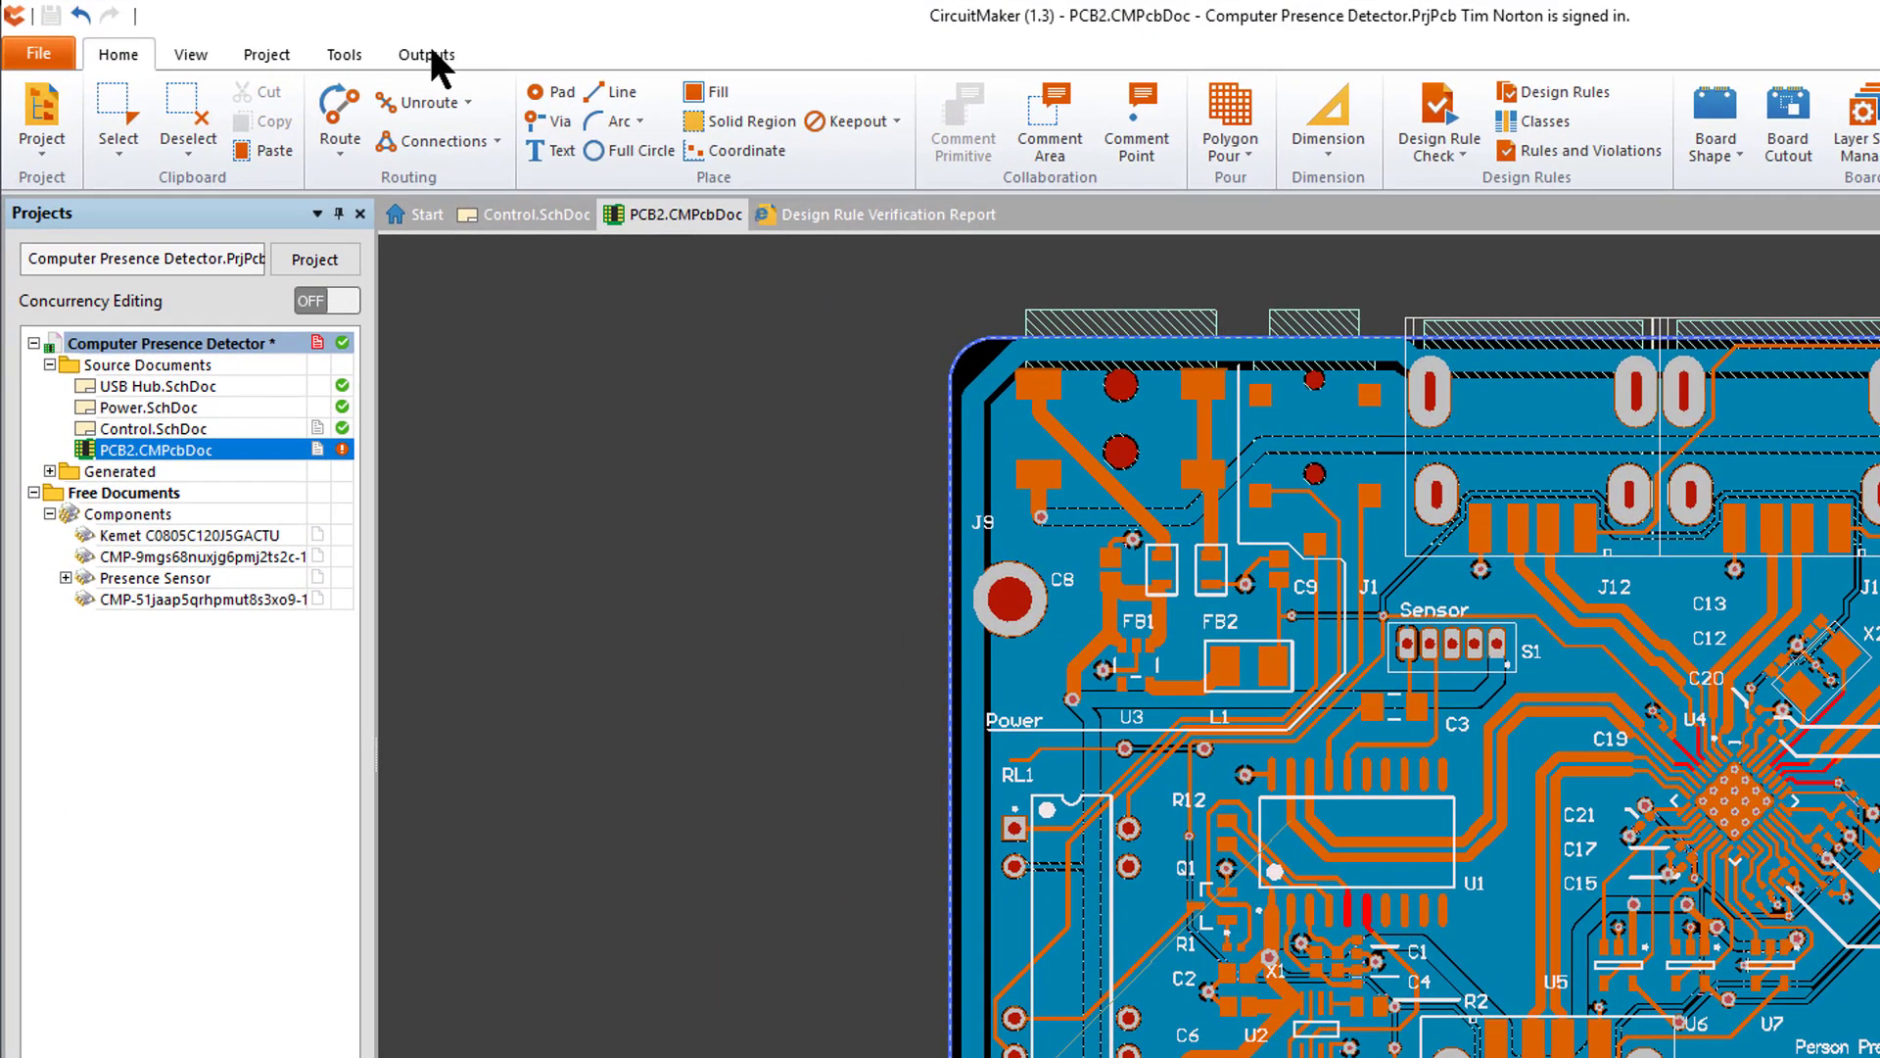
Step: Switch the ribbon to the Outputs tab for the PCB2.CMPcbDoc board
left_click(429, 54)
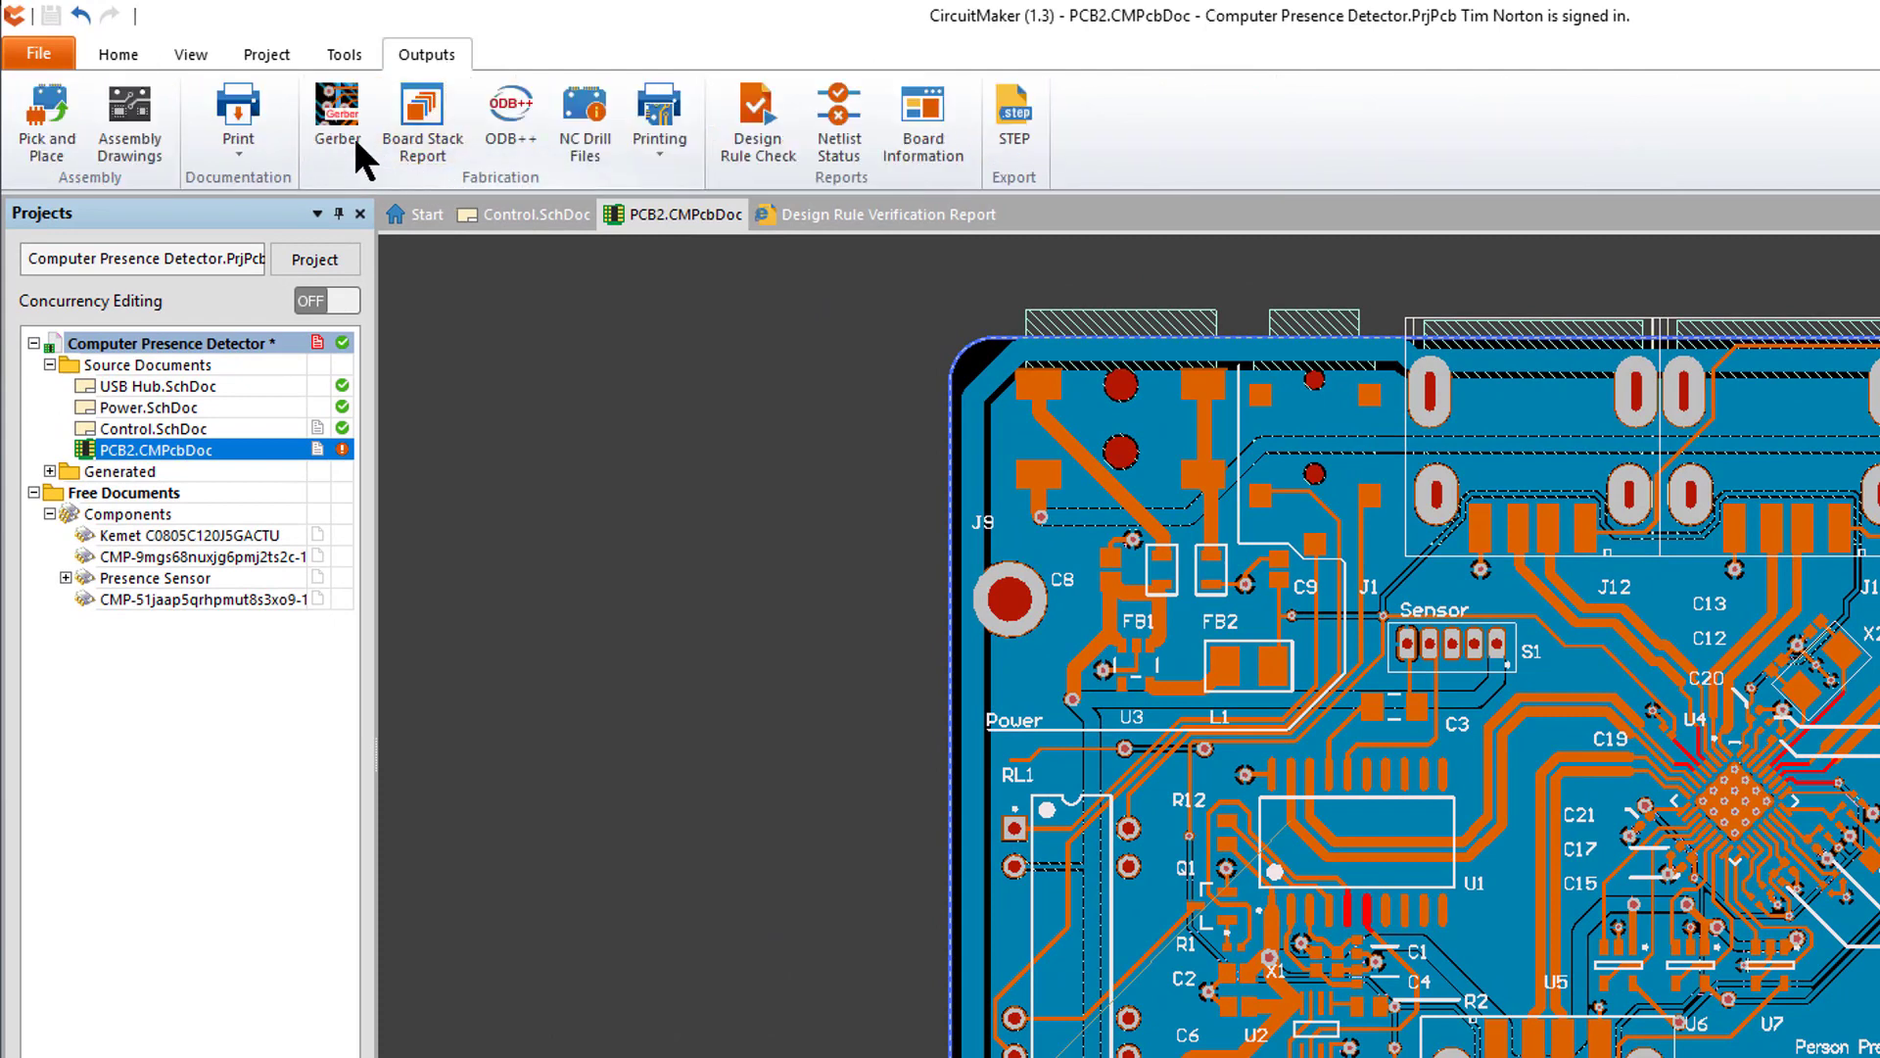
Step: Start the Gerber export, saving and committing the project first
left_click(328, 108)
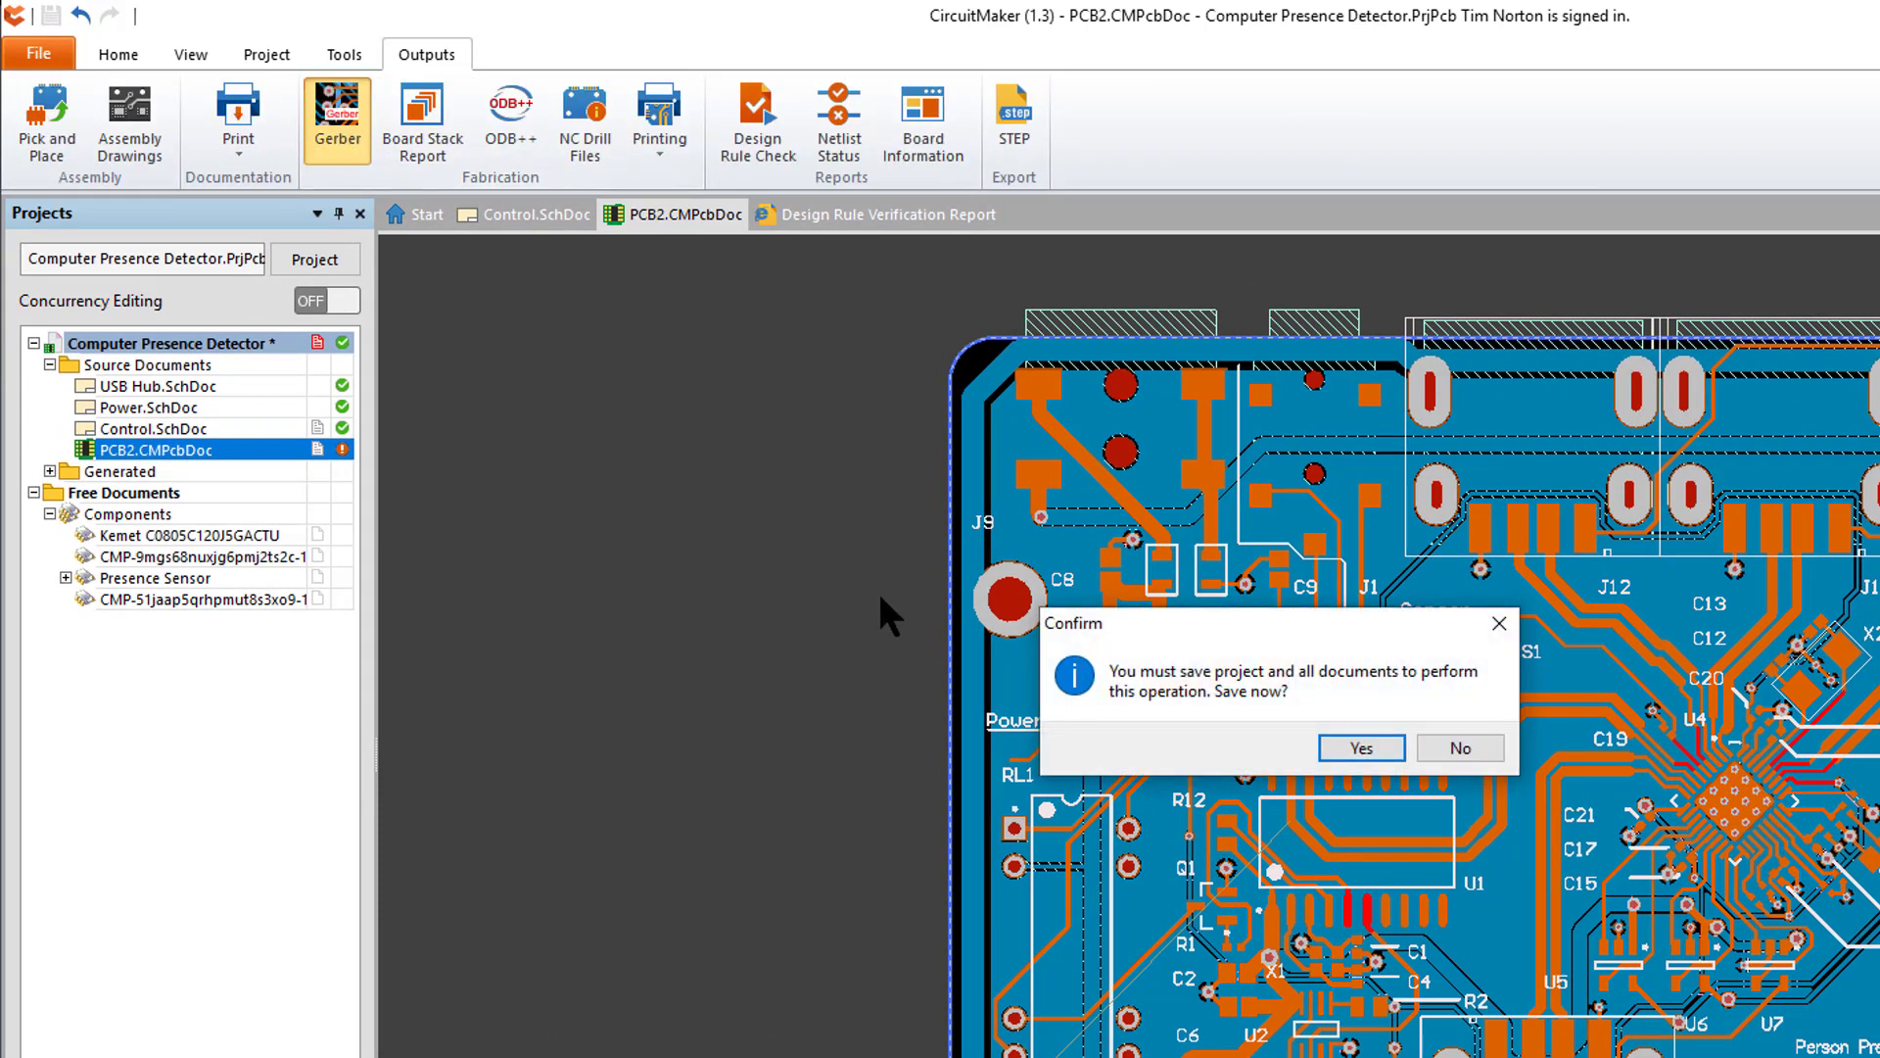
left_click(1367, 747)
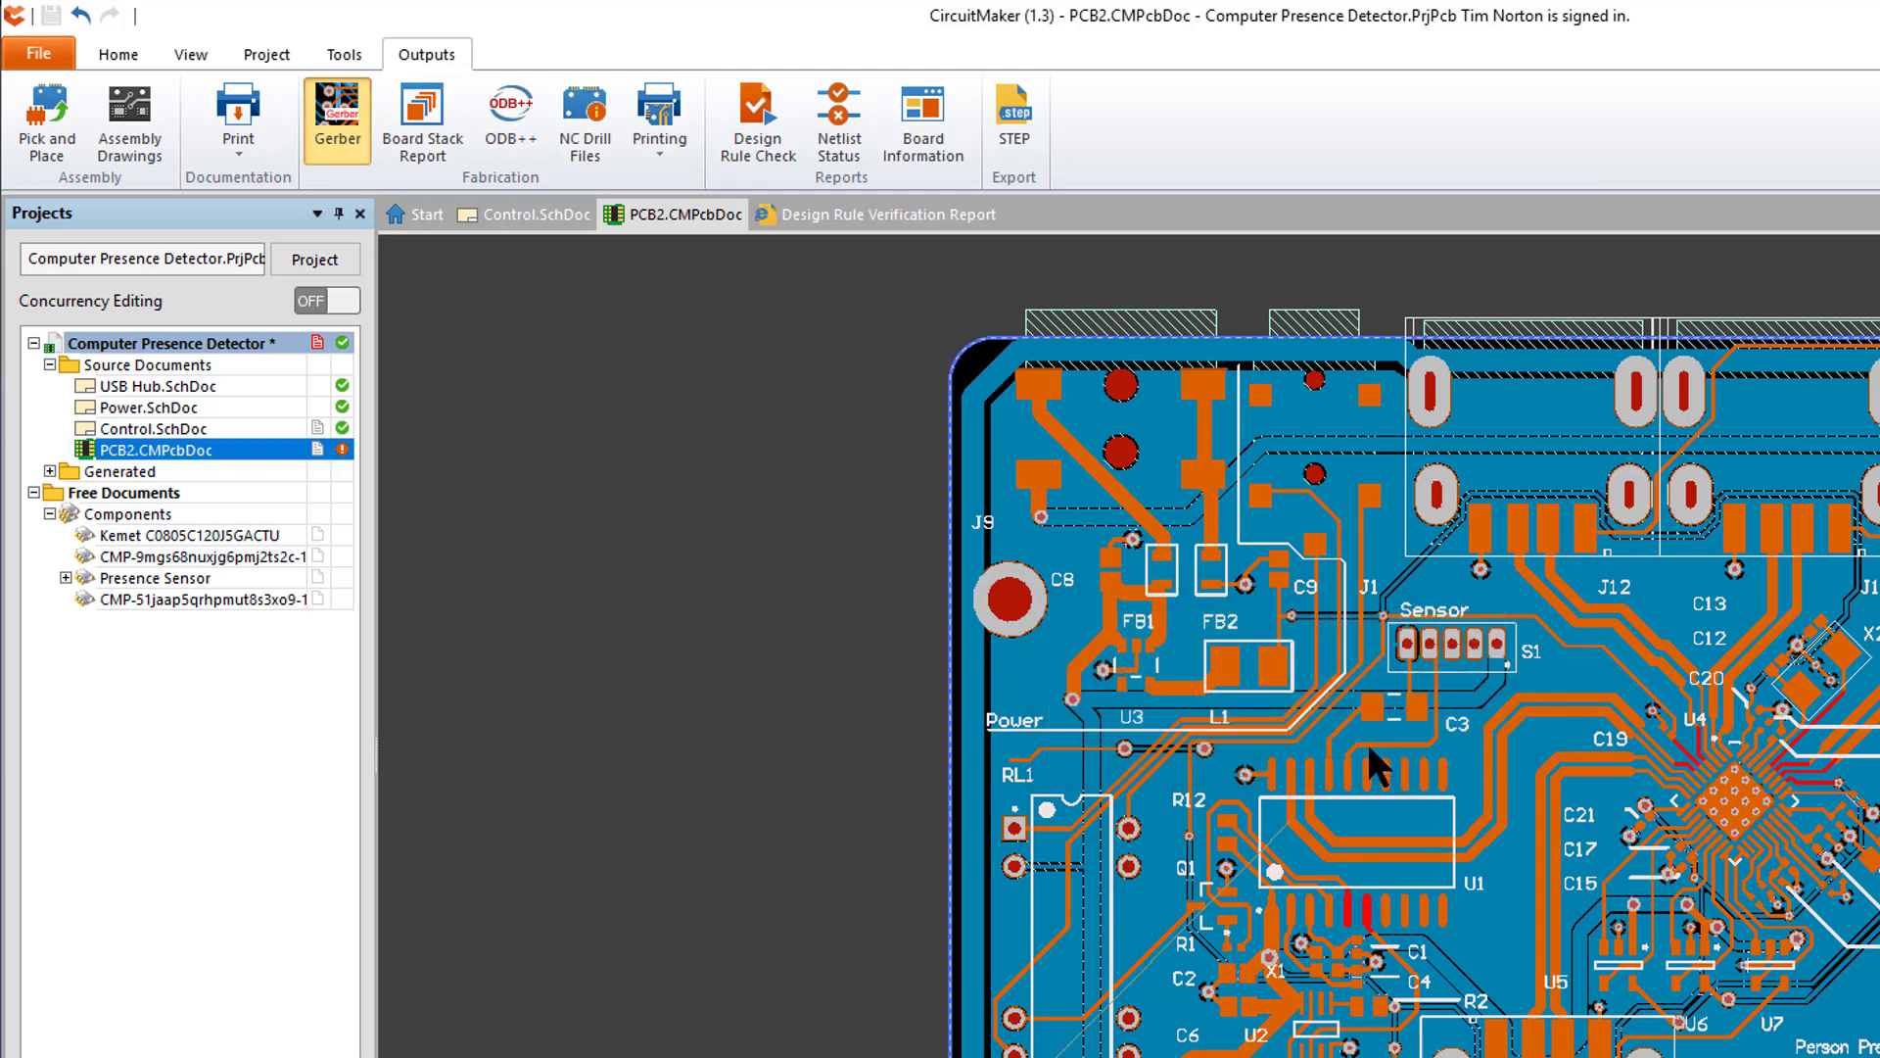
left_click(1439, 990)
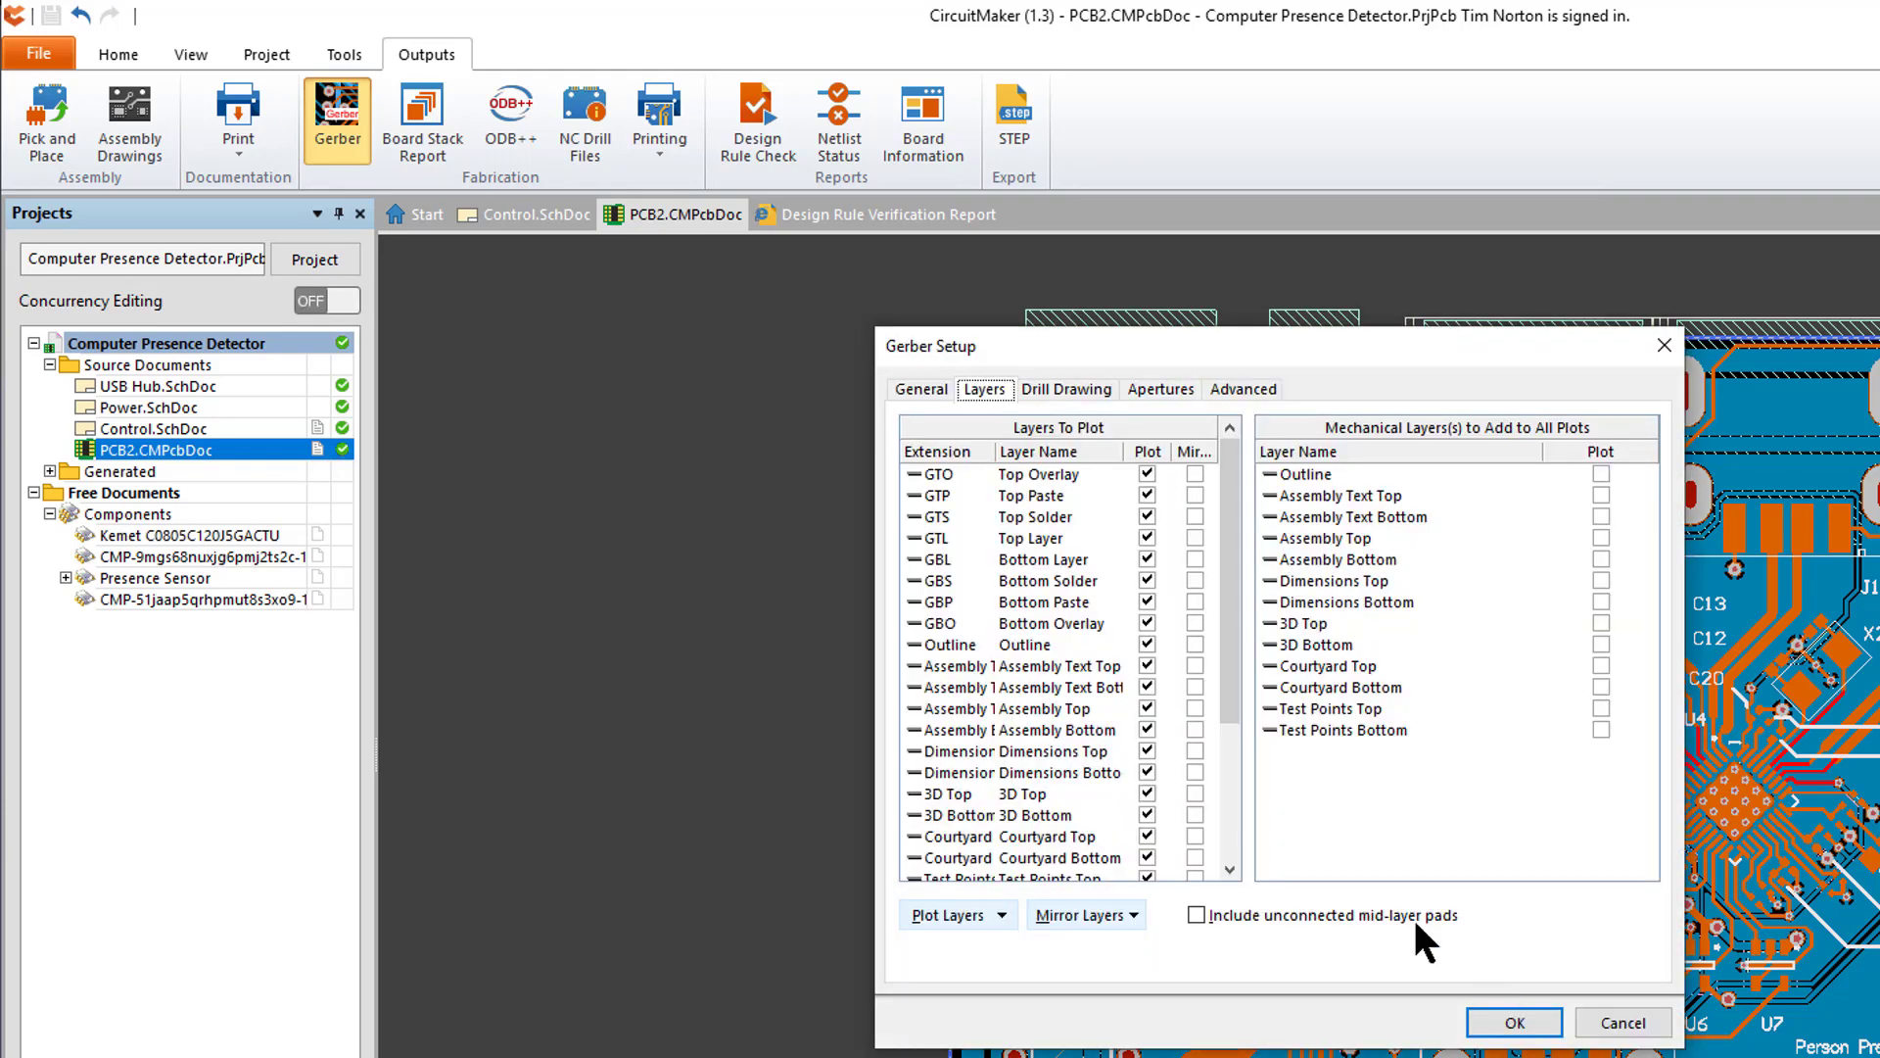
Step: Stop plotting the Assembly Text Top, Assembly Top, Courtyard Top and Courtyard Bottom layers in Gerber Setup
left_click_drag(1226, 613, 1220, 710)
left_click(989, 915)
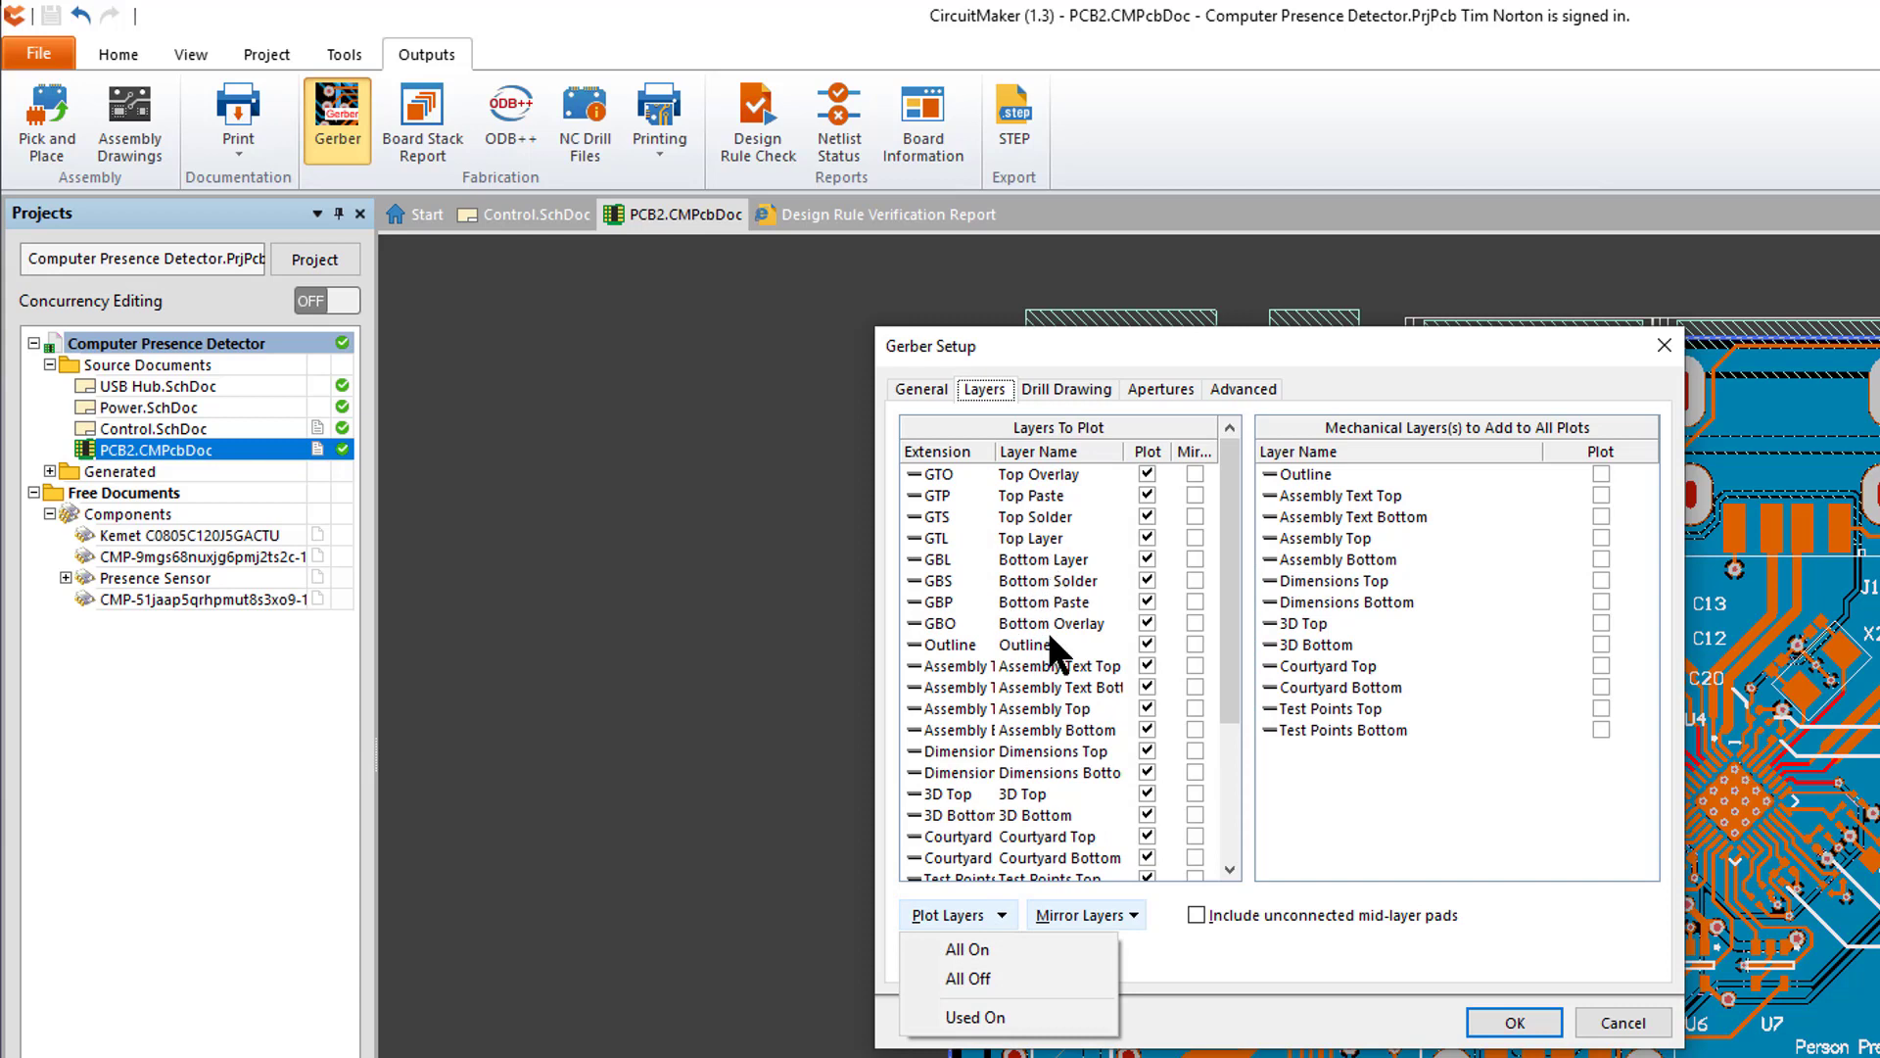
left_click(1147, 665)
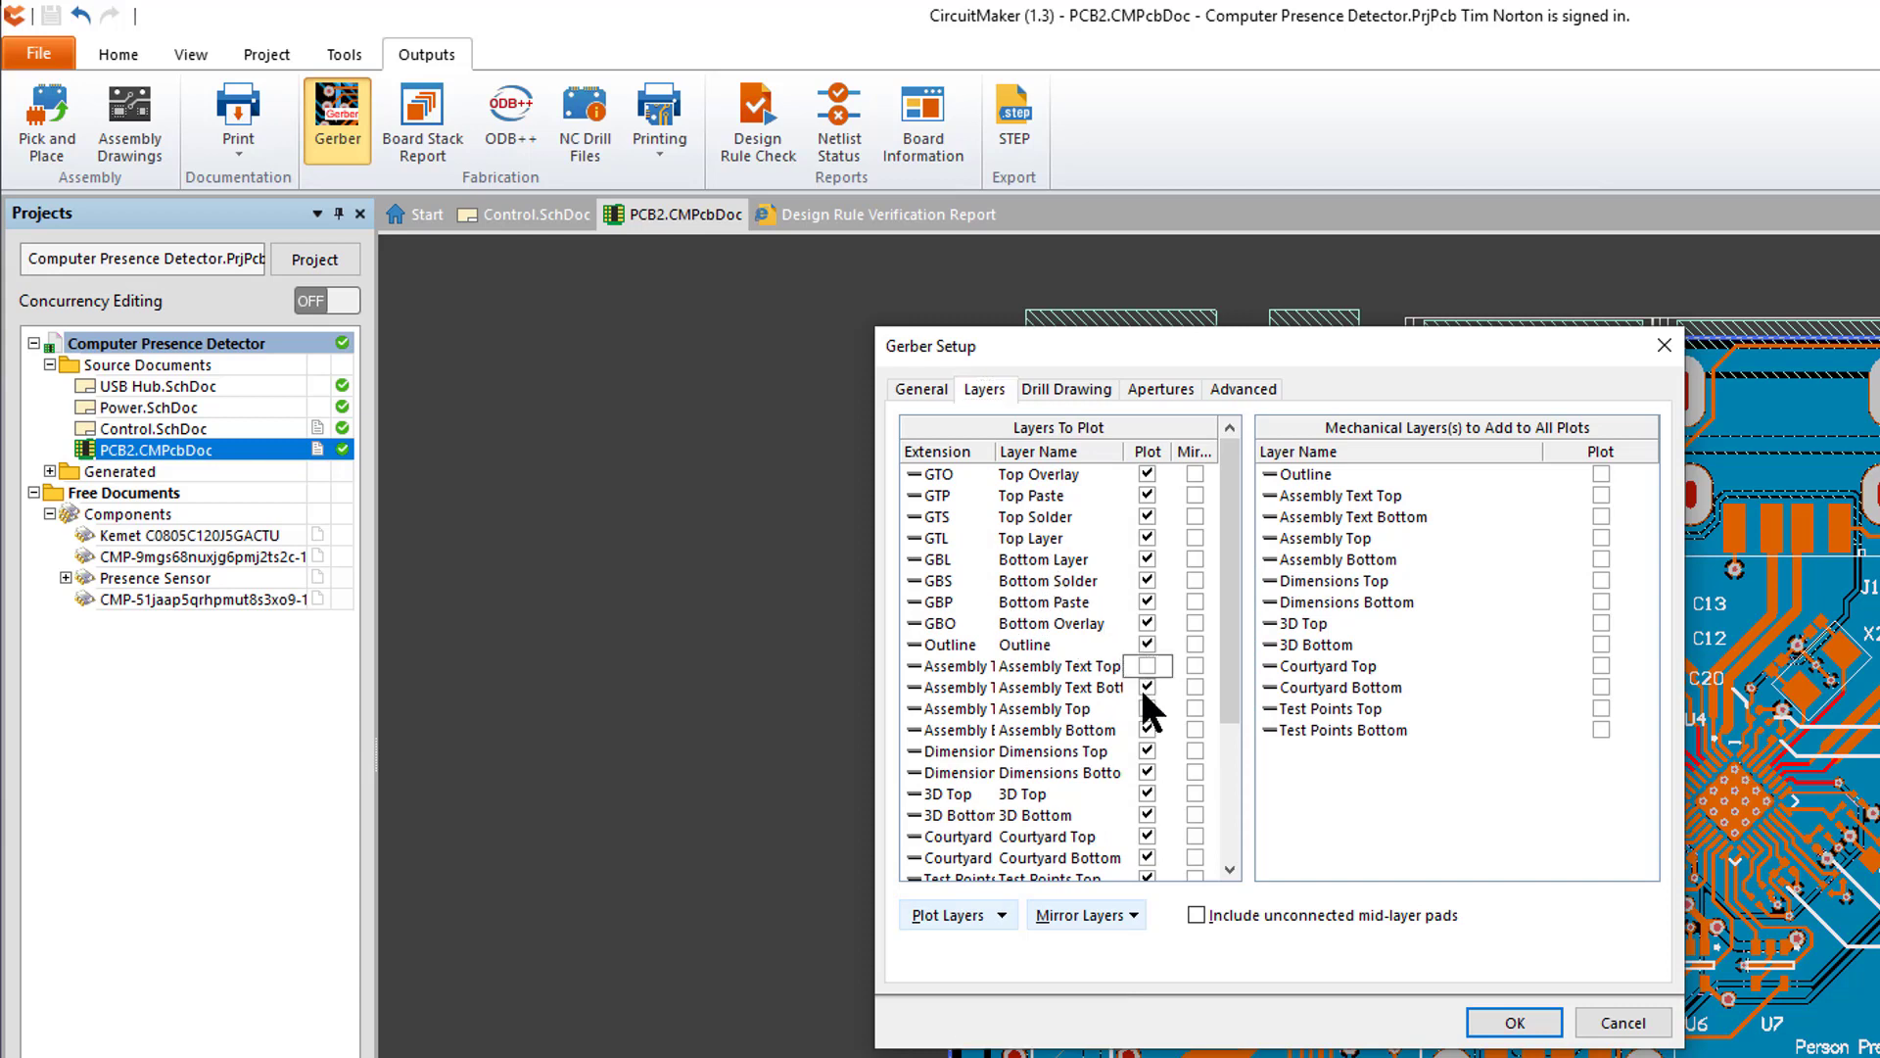
left_click(1145, 707)
left_click(1147, 836)
left_click(1147, 858)
scroll(1150, 842, "down", 3)
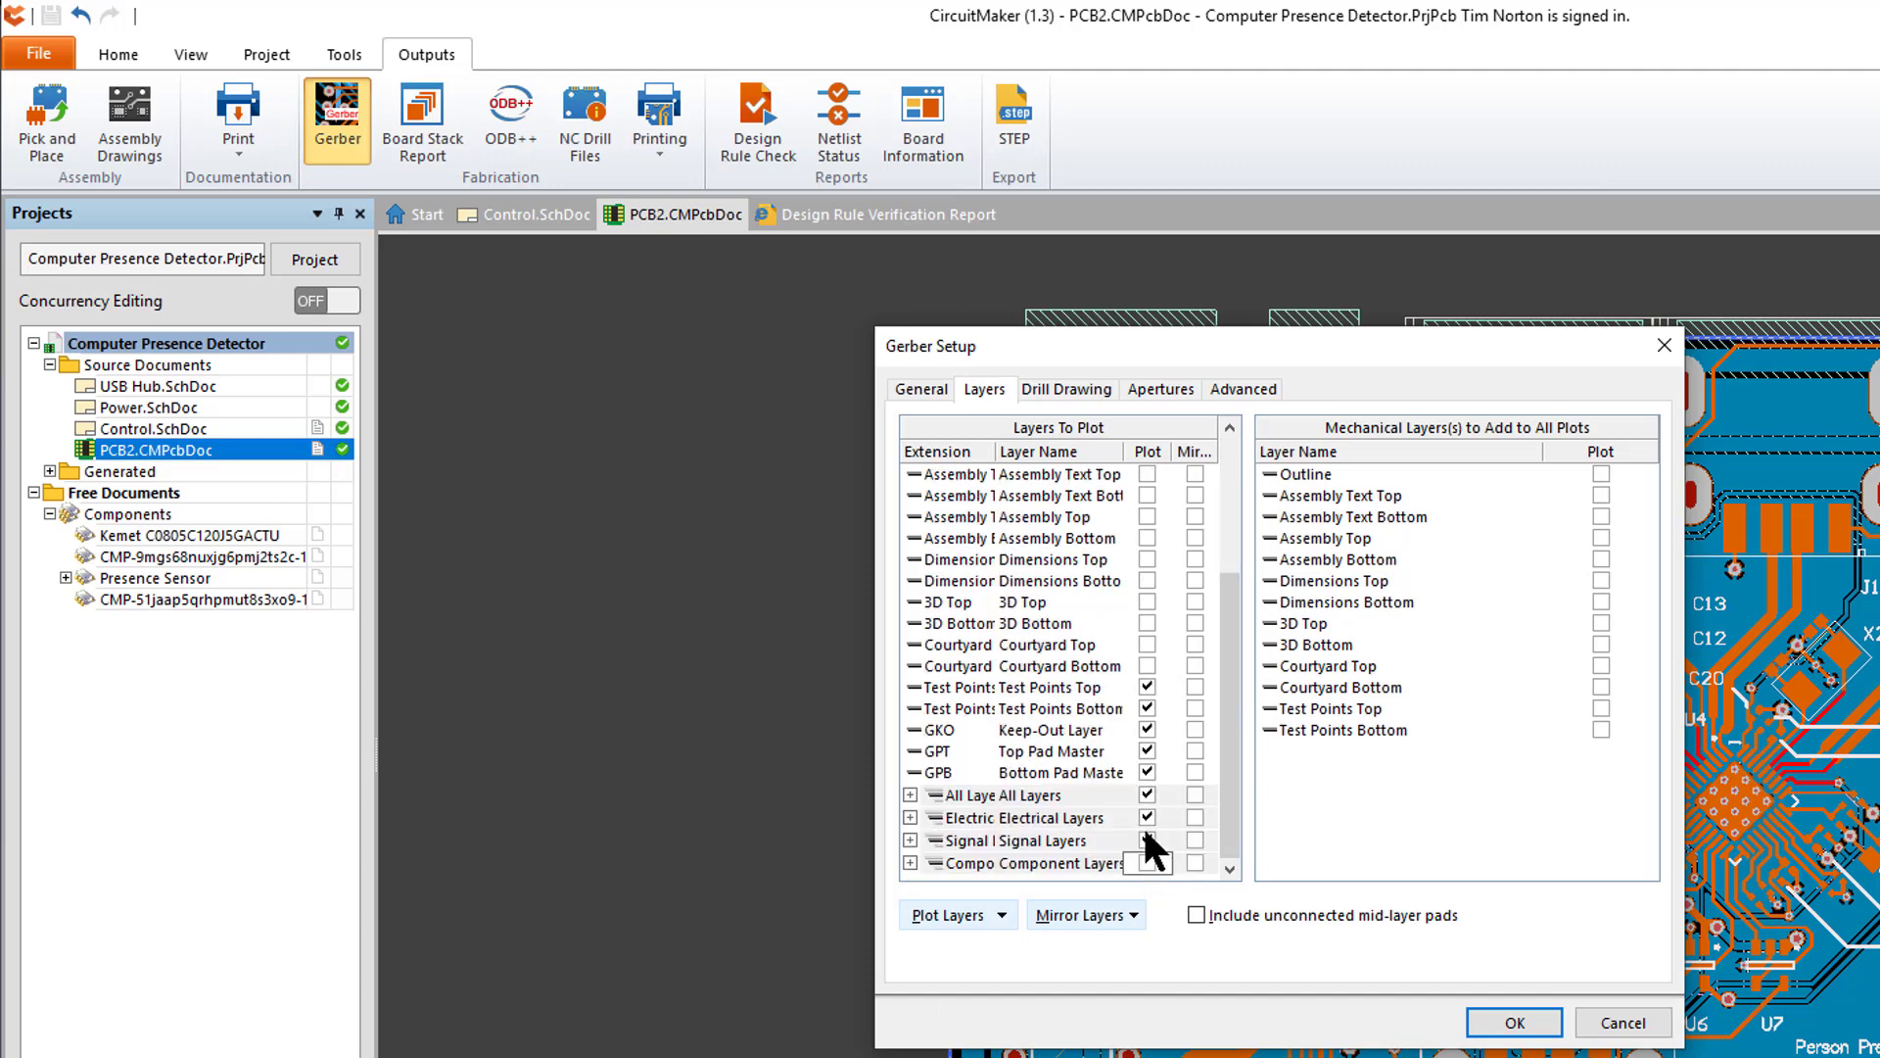
scroll(1097, 774, "up", 3)
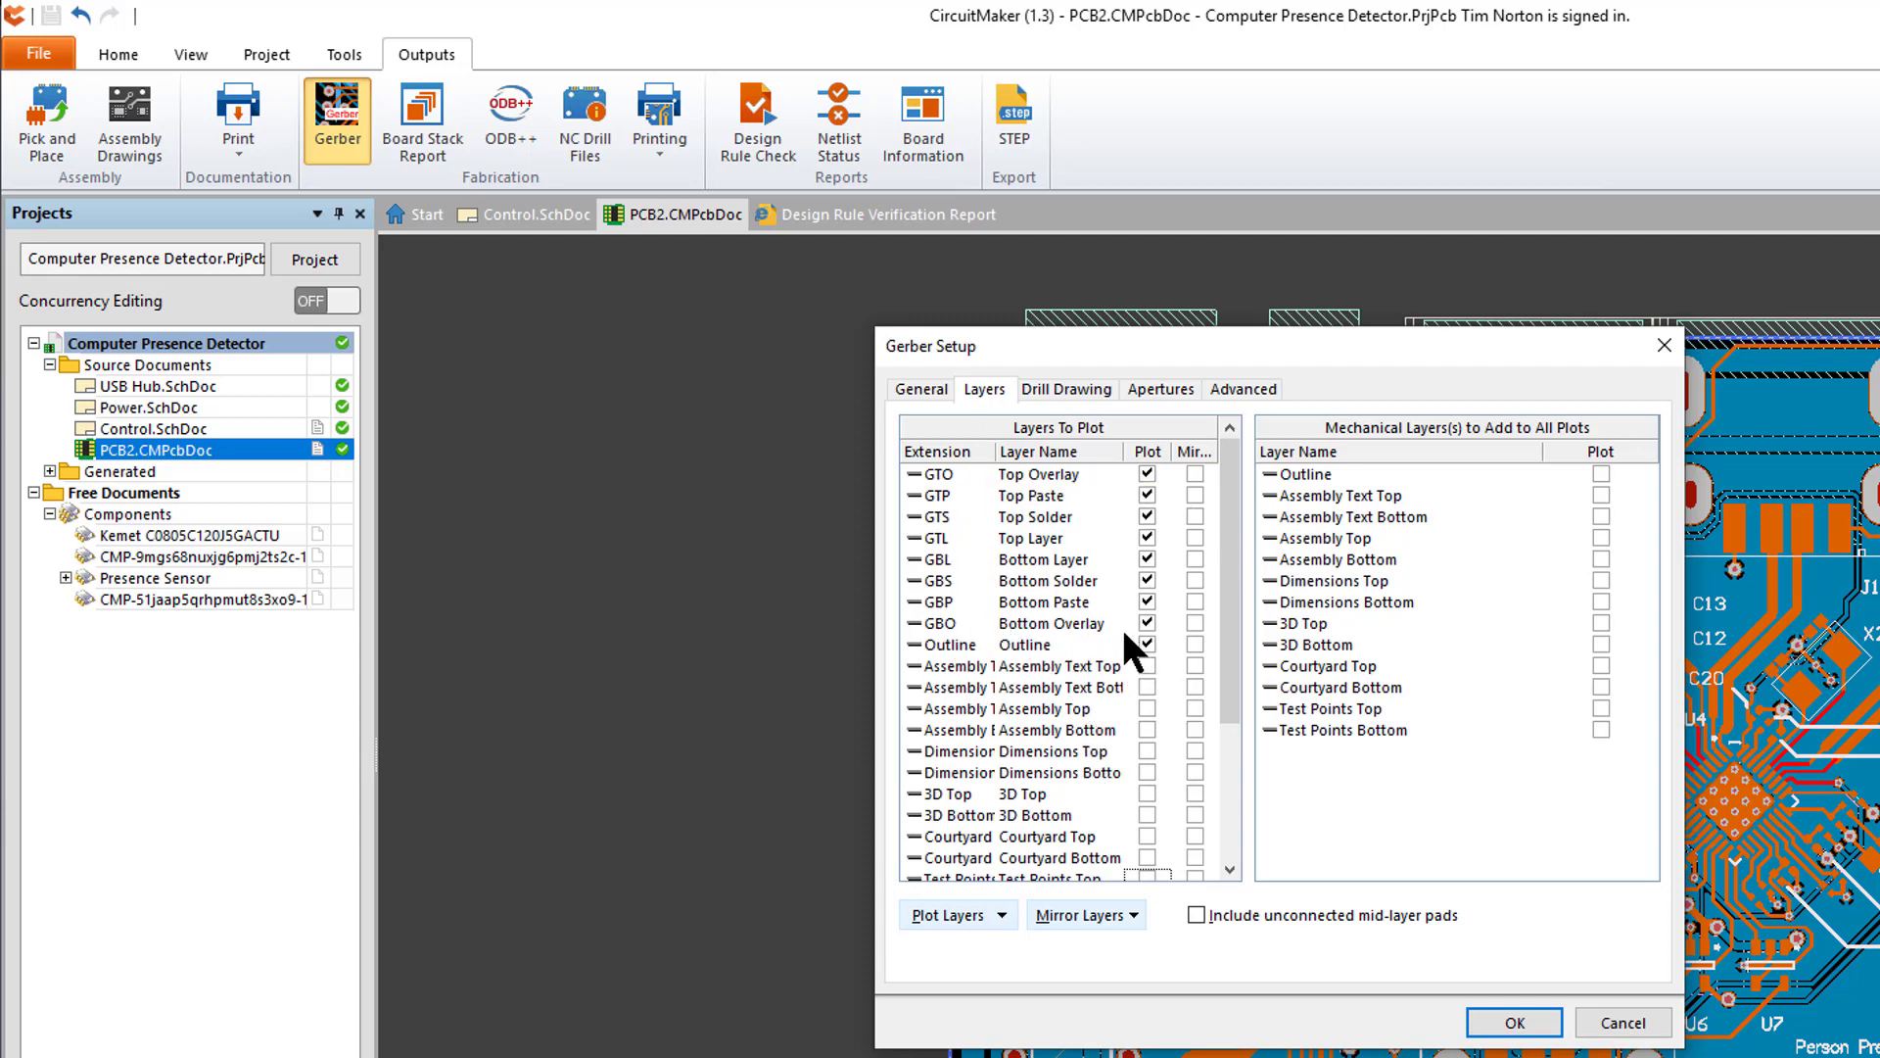
Step: Review the Drill Drawing, Apertures and Advanced settings, accept, and save Computer_Presence_Detector_Gerber.Zip
left_click(1067, 388)
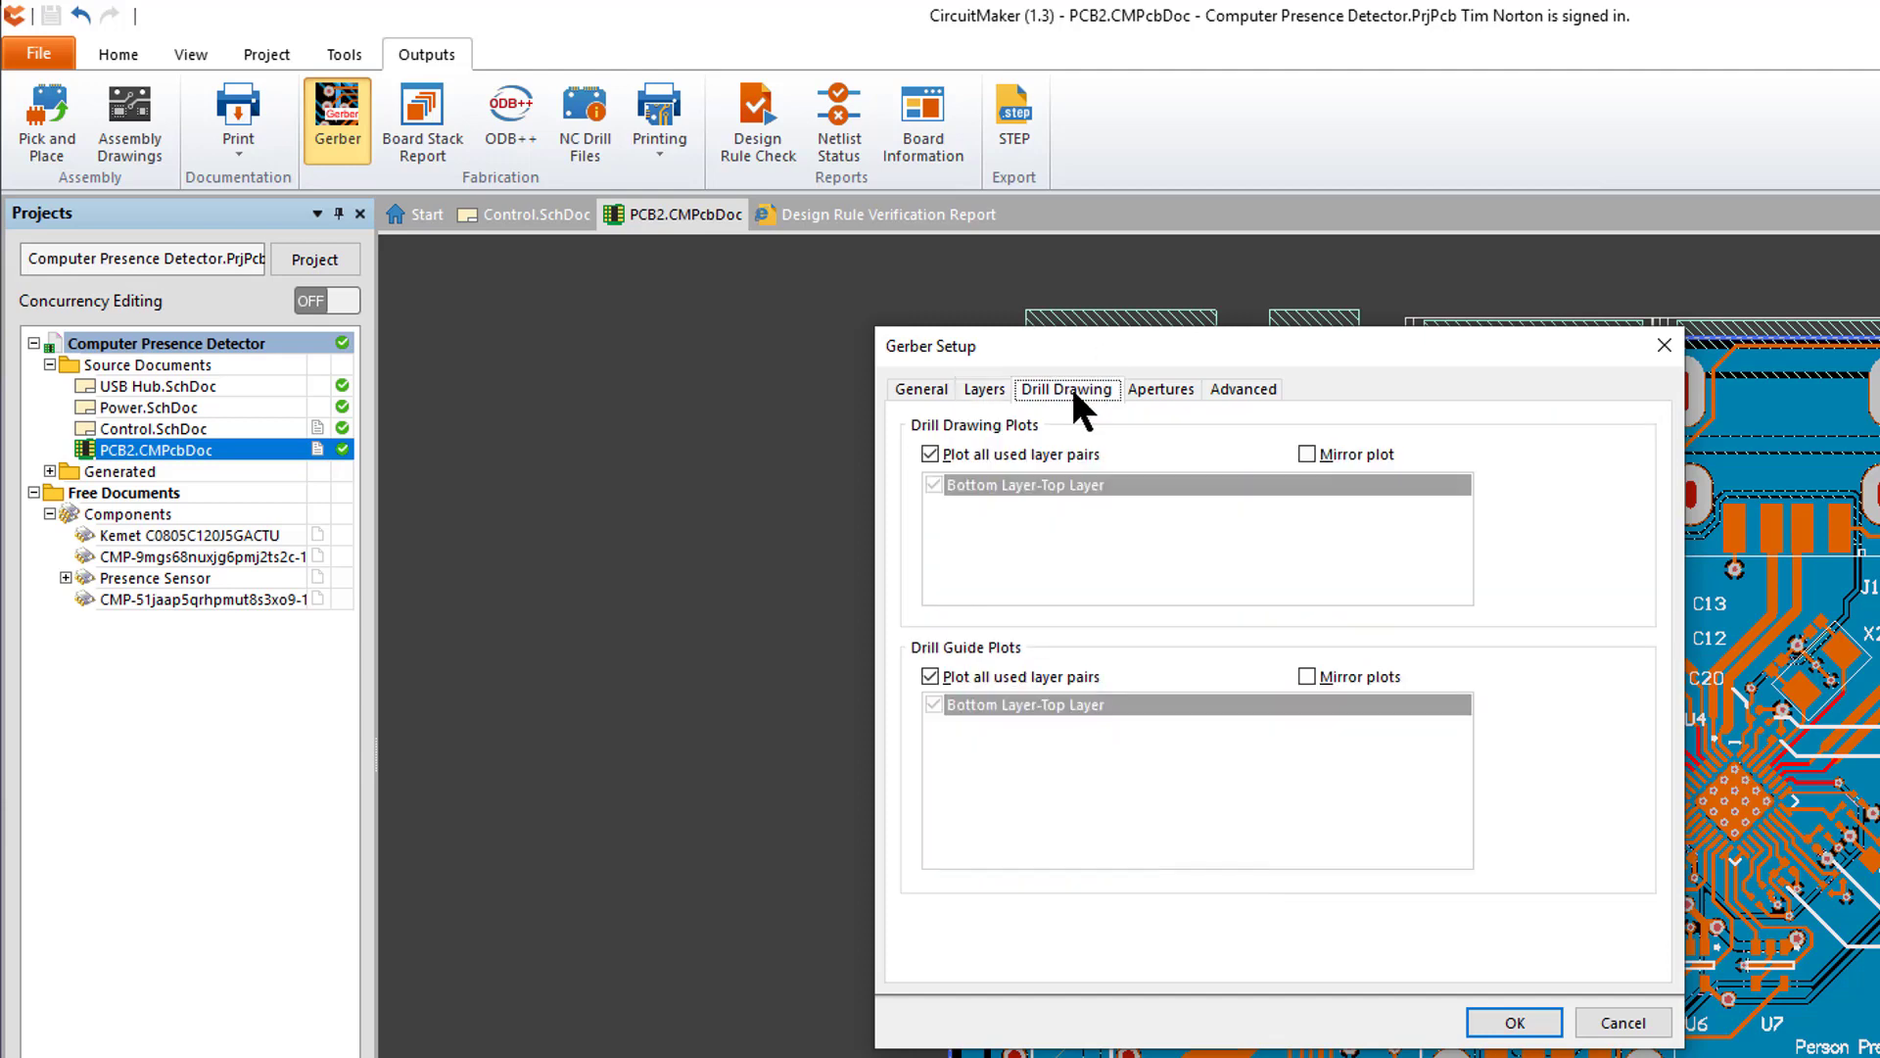
left_click(1164, 389)
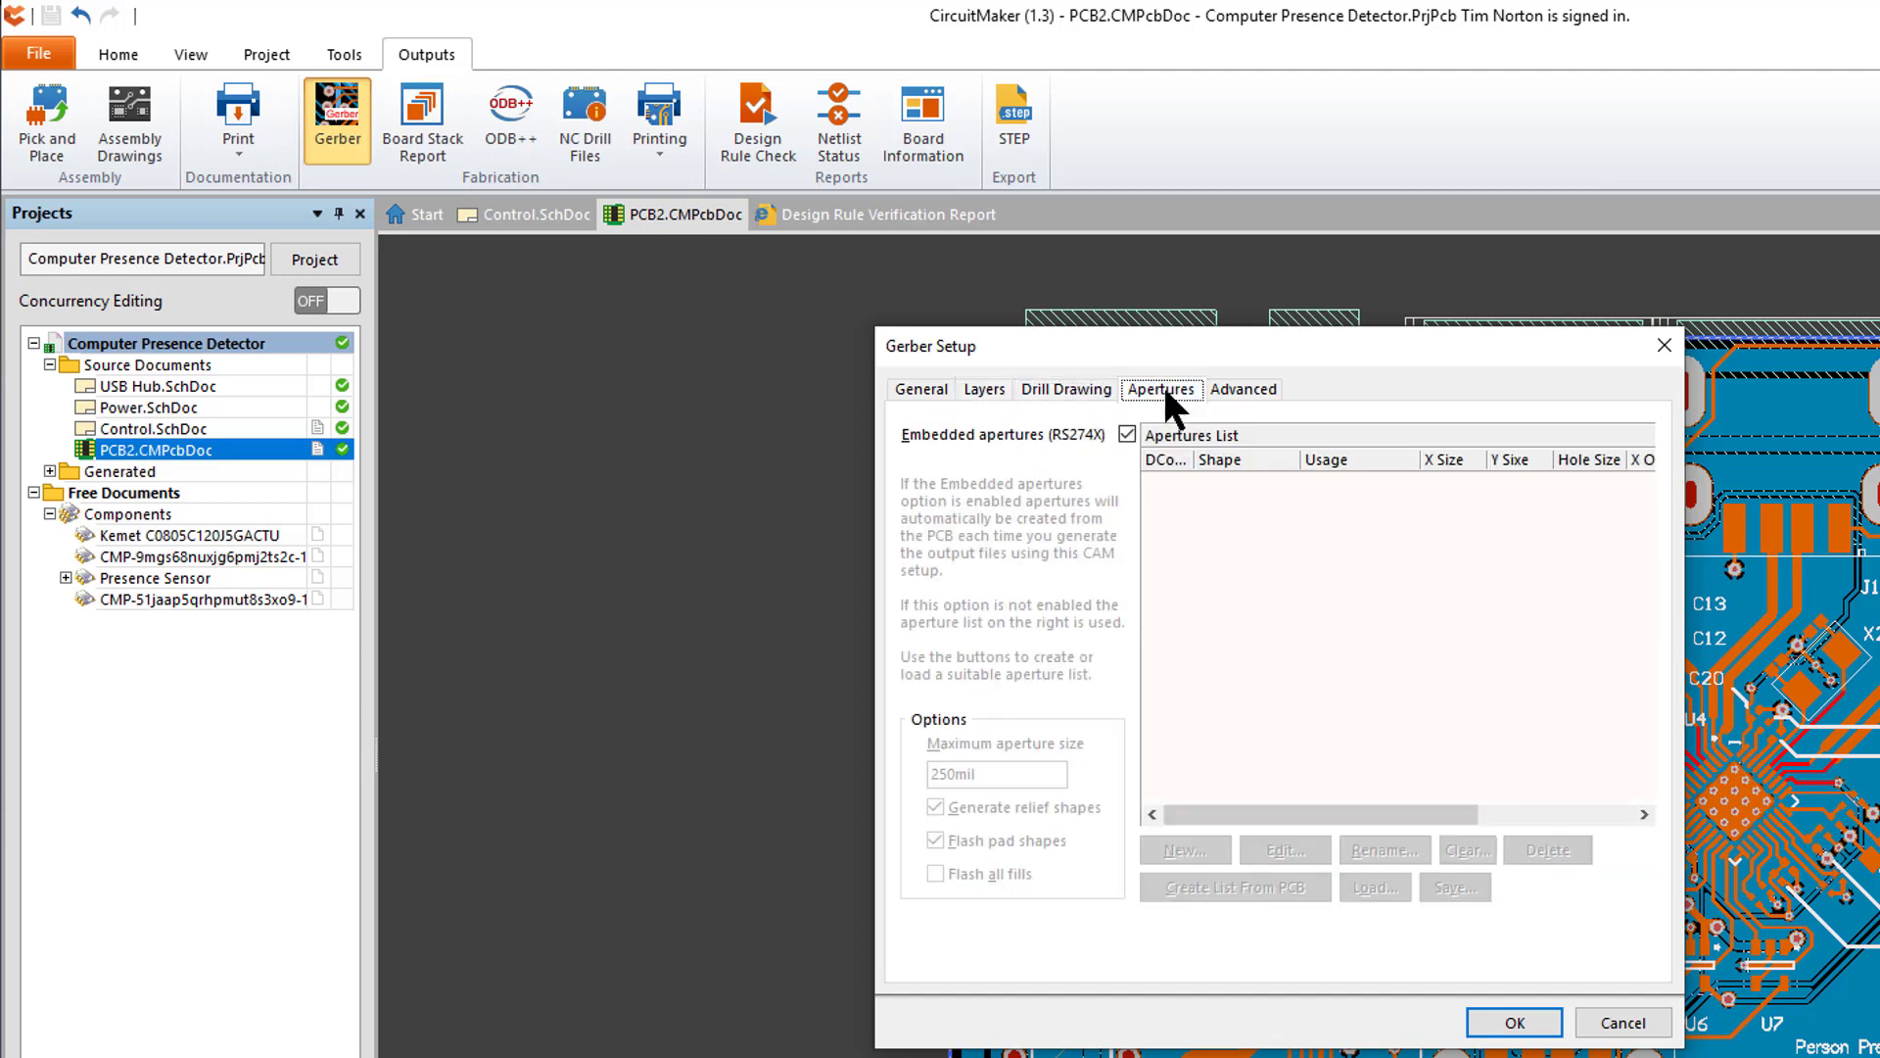
left_click(1247, 389)
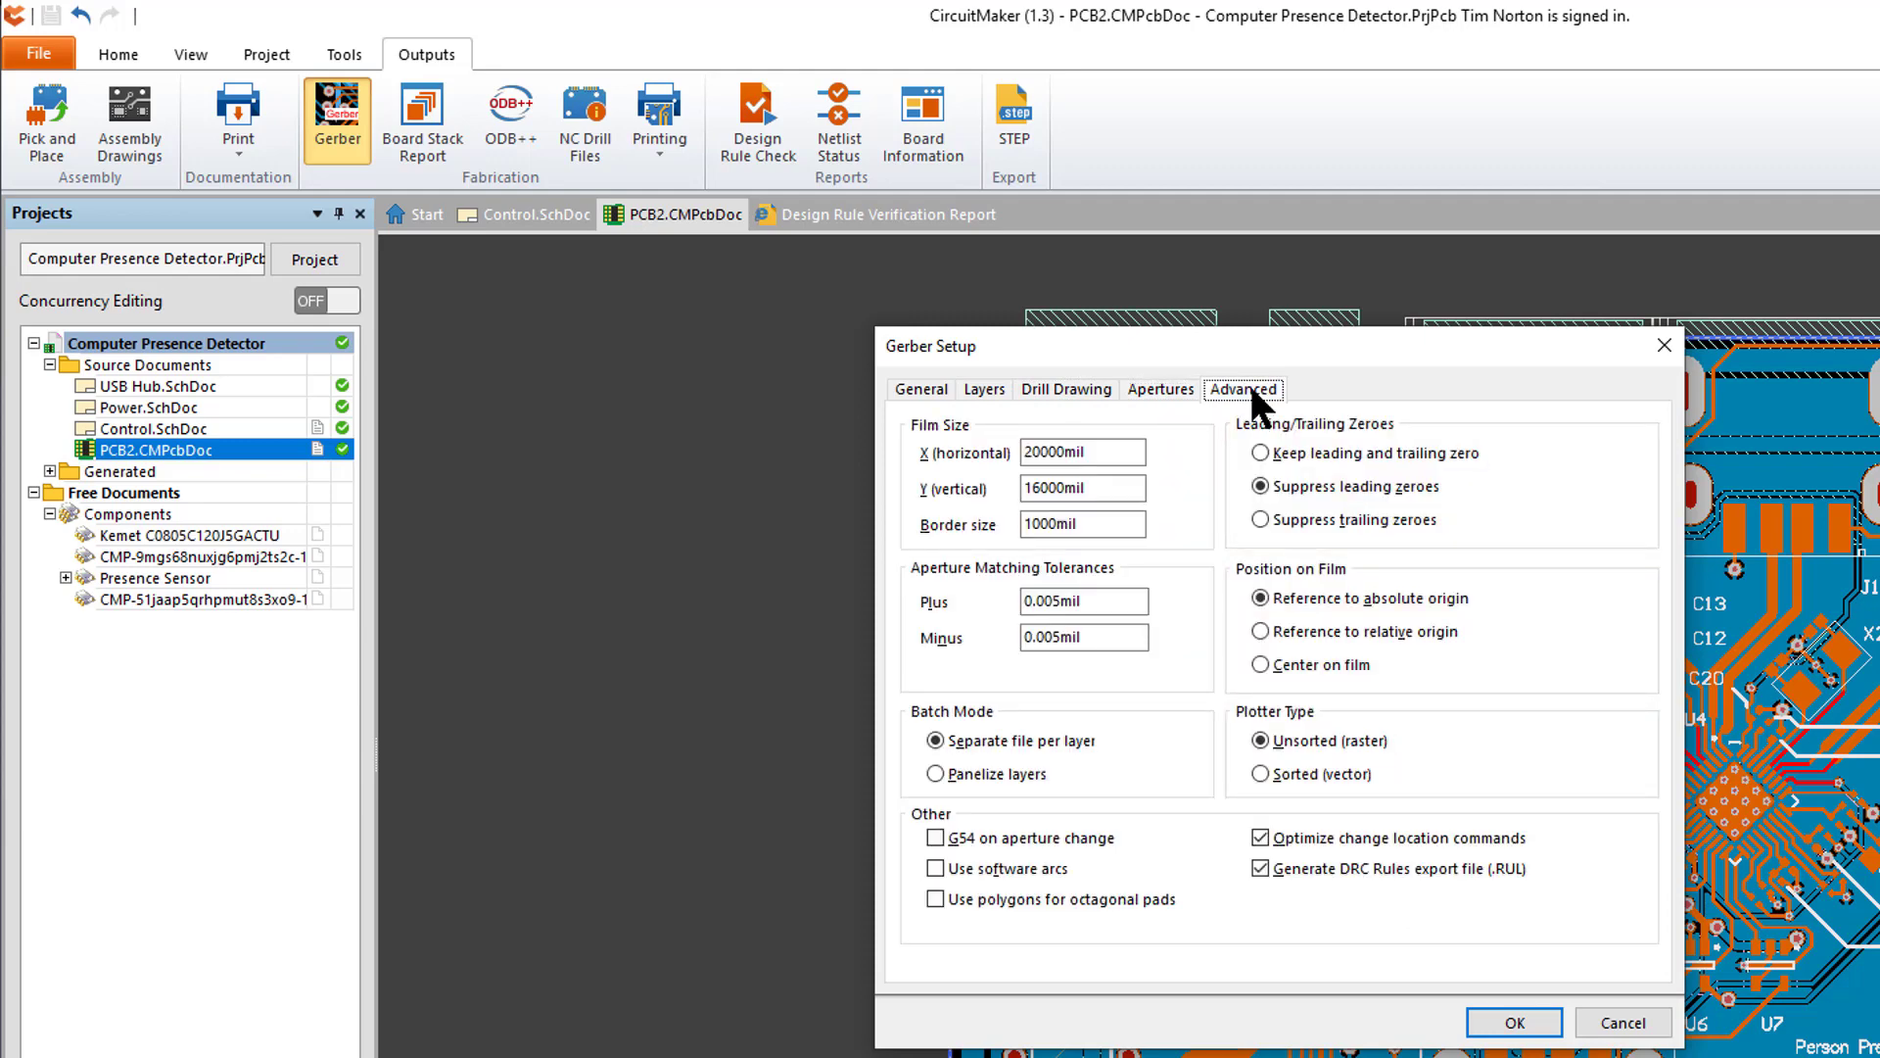
left_click(1514, 1024)
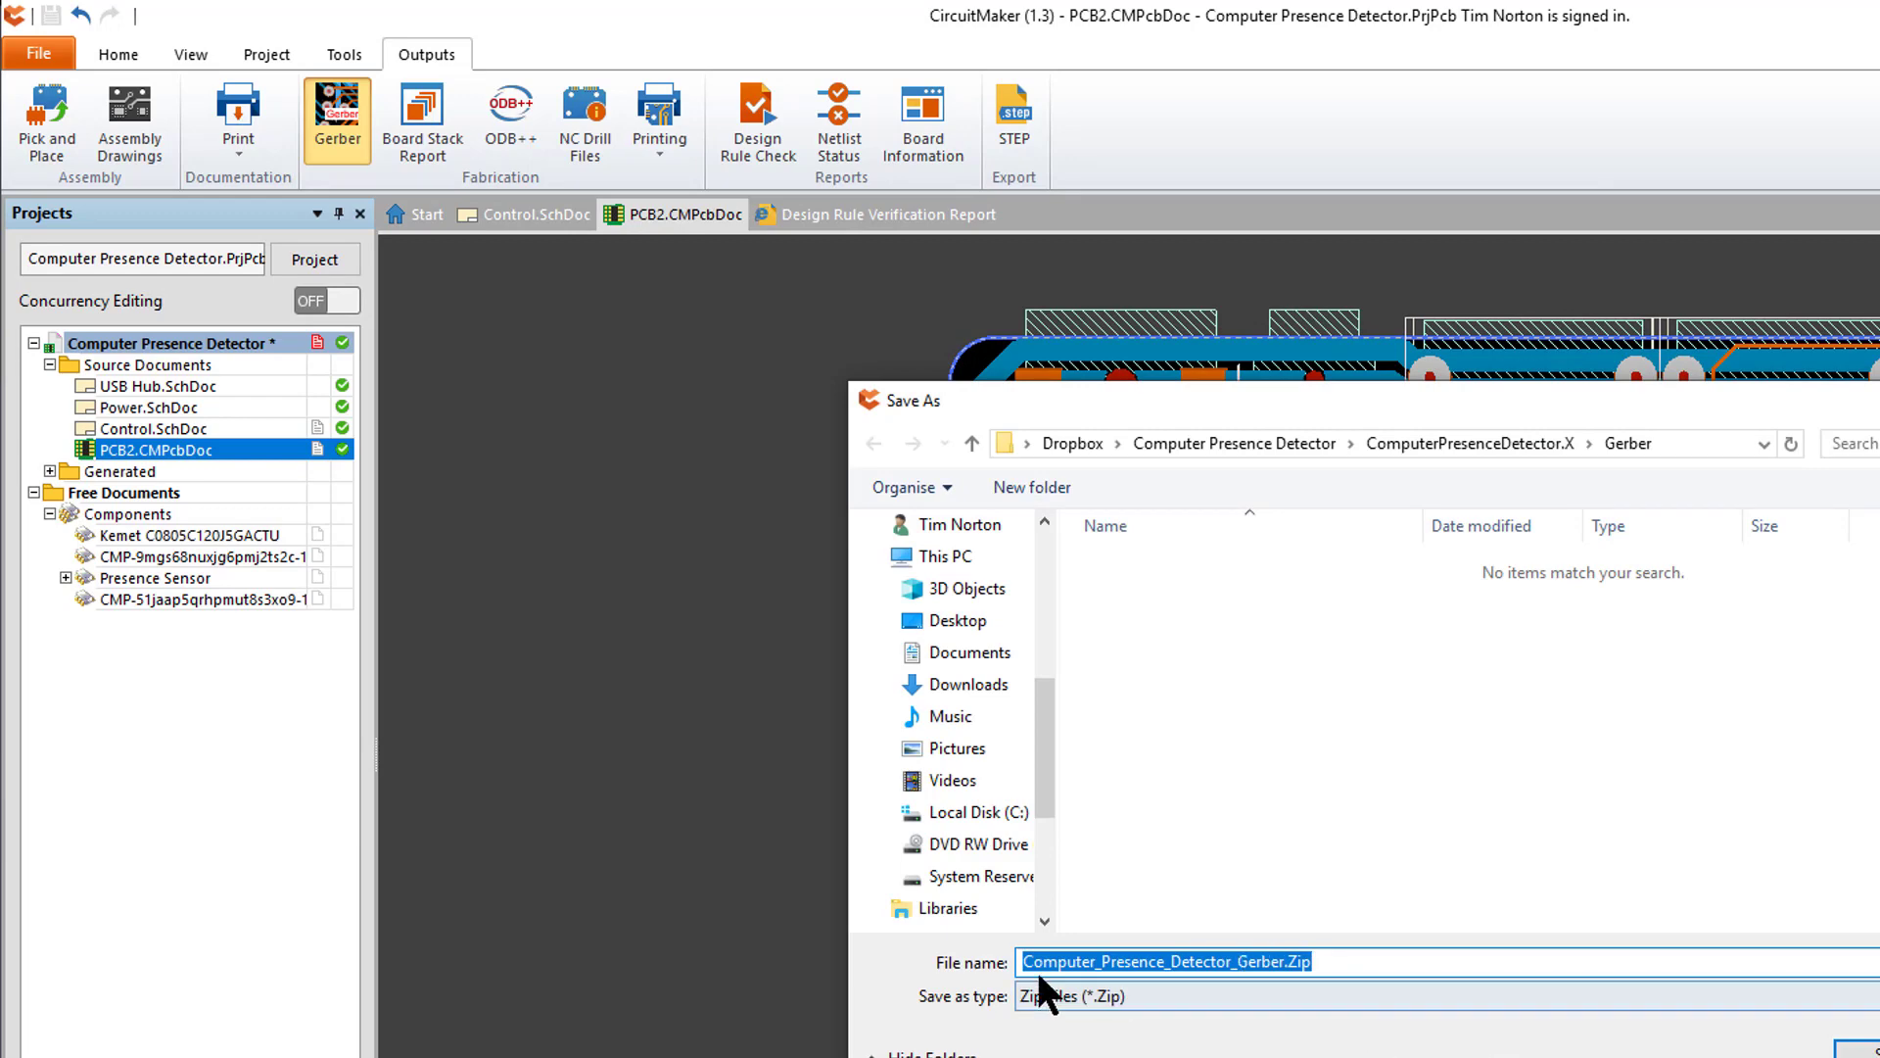
left_click(1868, 1049)
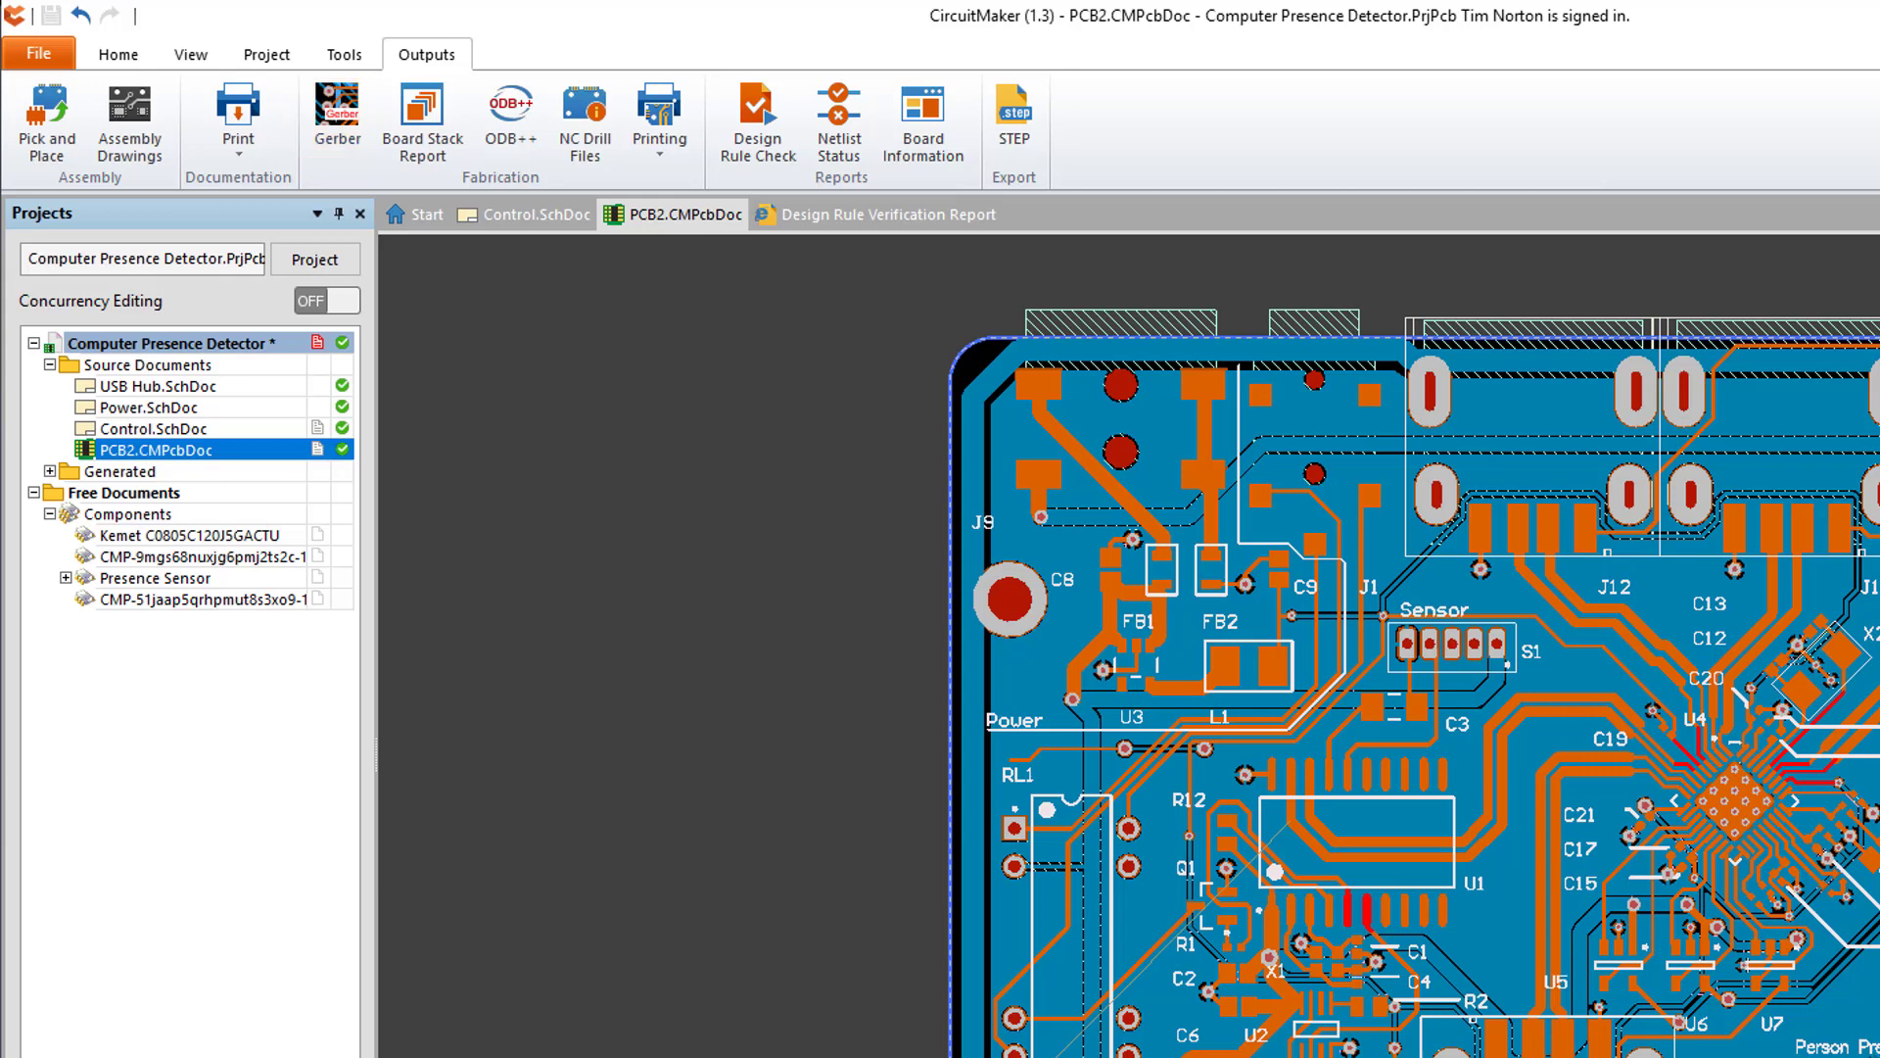
Step: Save and commit the project, accept NC Drill Setup, and save Computer_Presence_Detector_NC_Drill.Zip
left_click(572, 110)
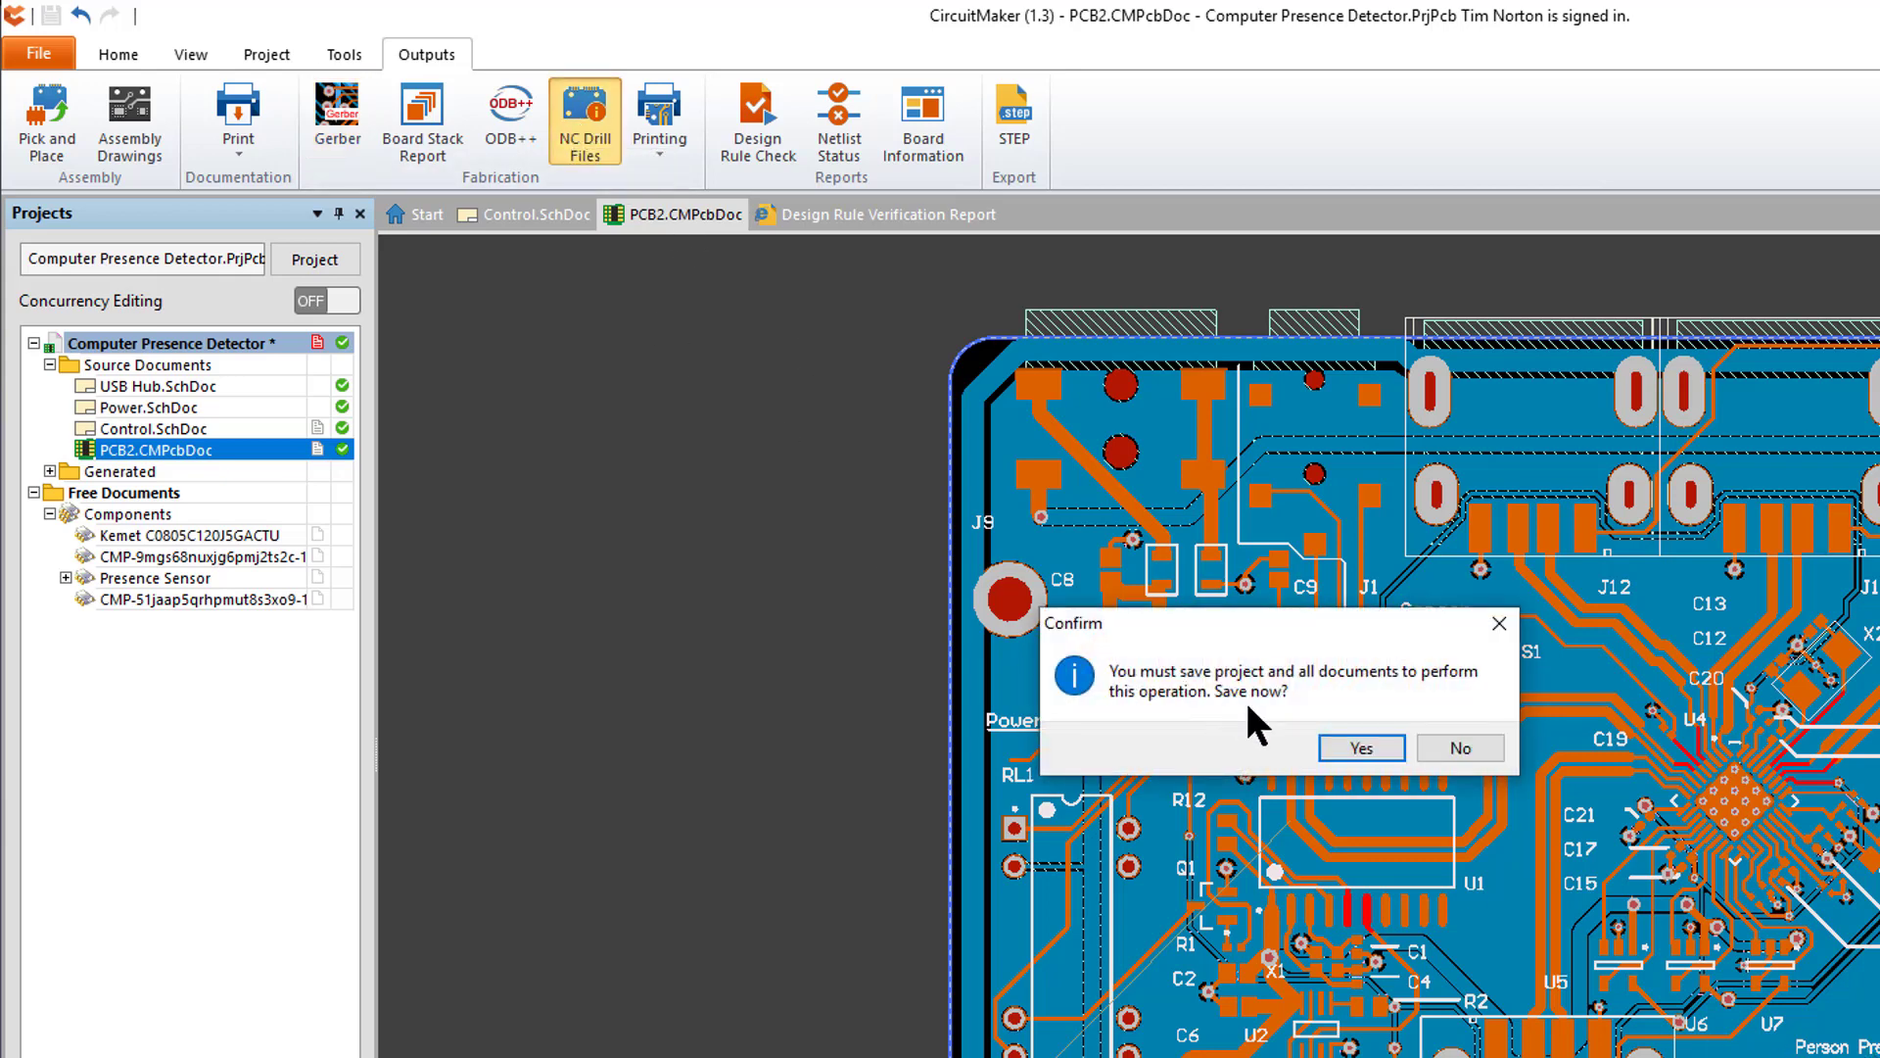
left_click(1373, 740)
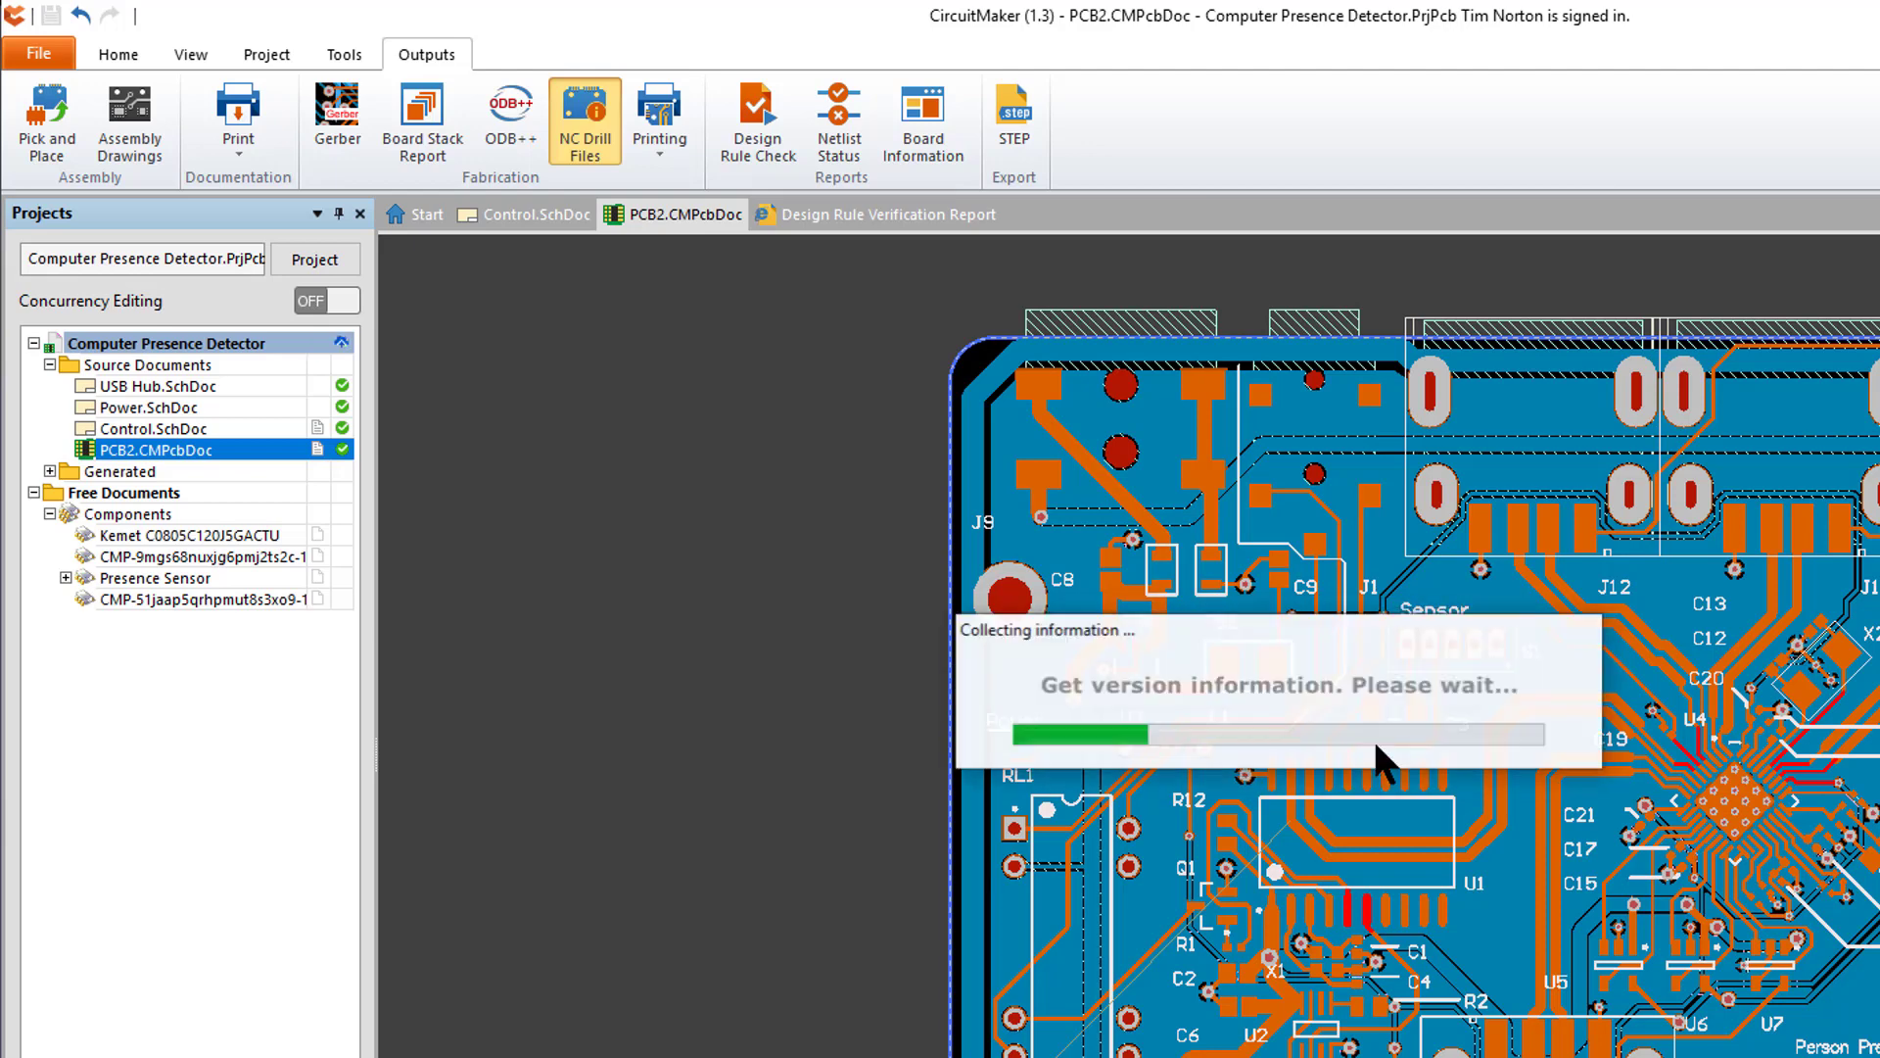
left_click(1452, 990)
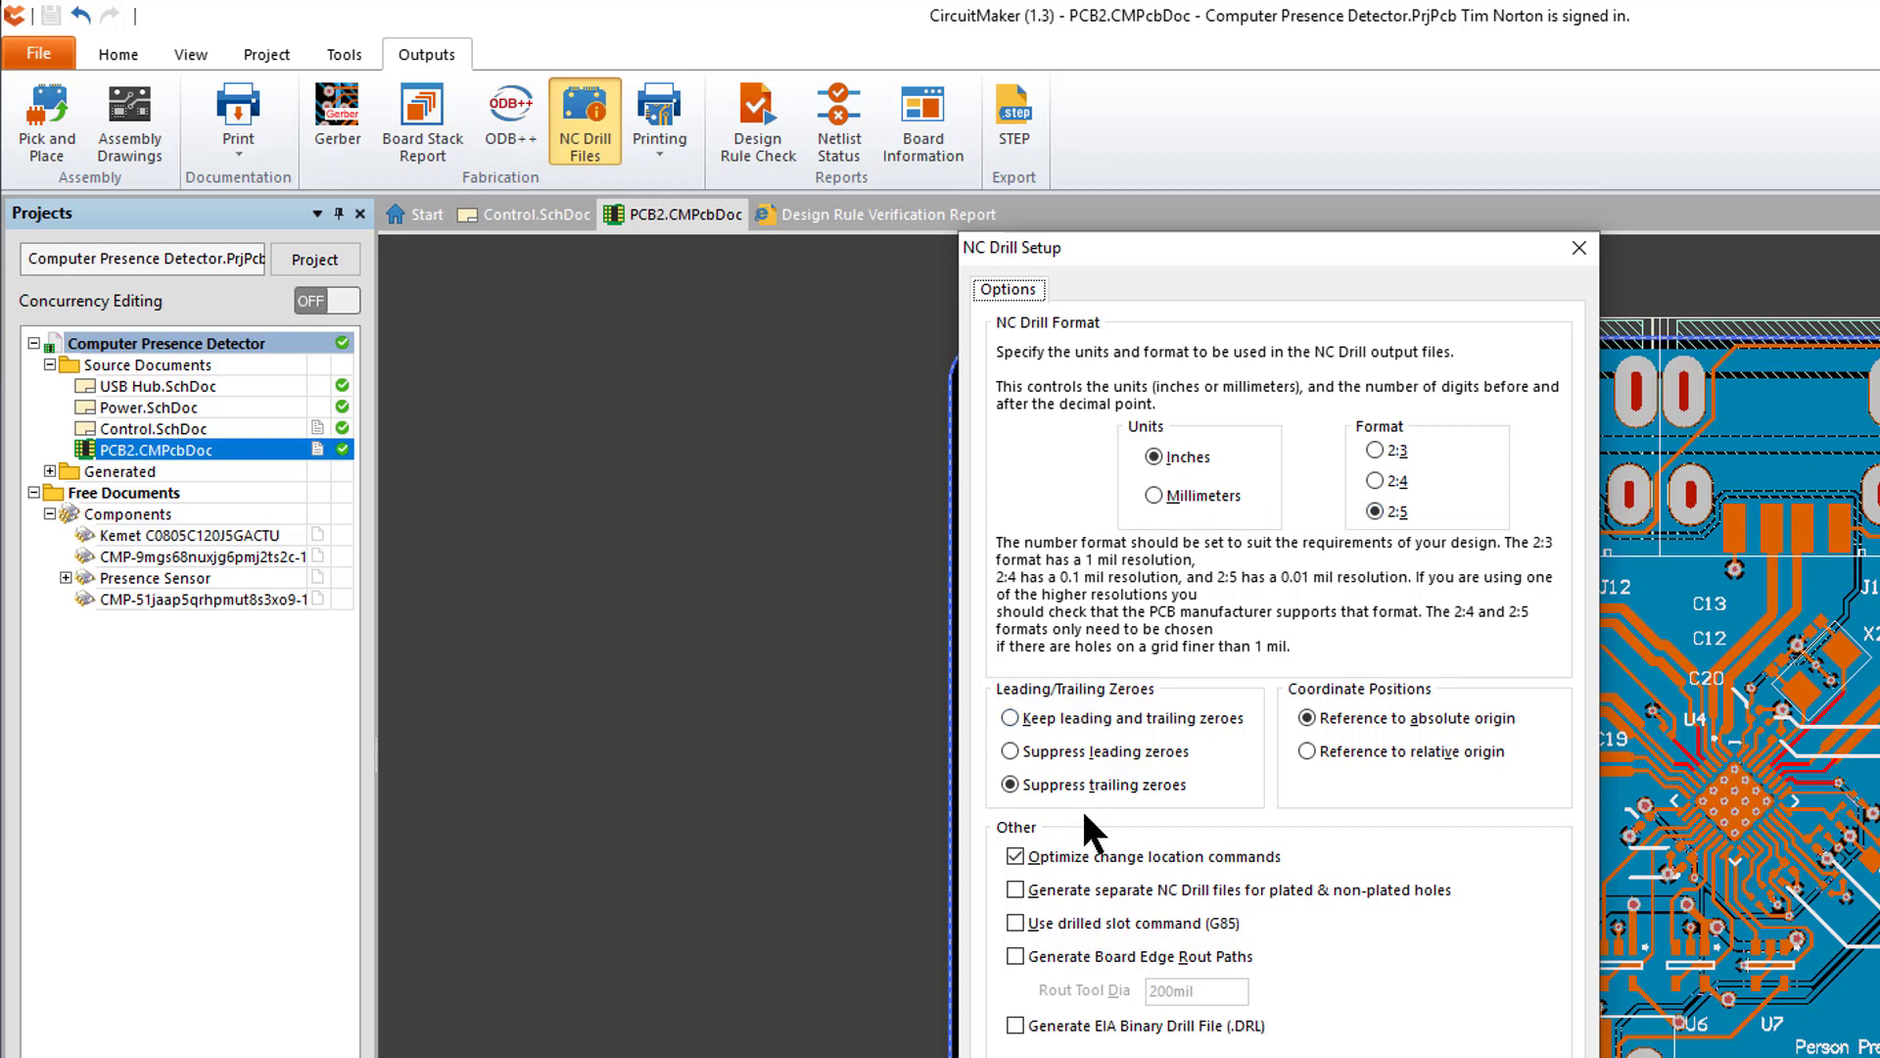
key("Return")
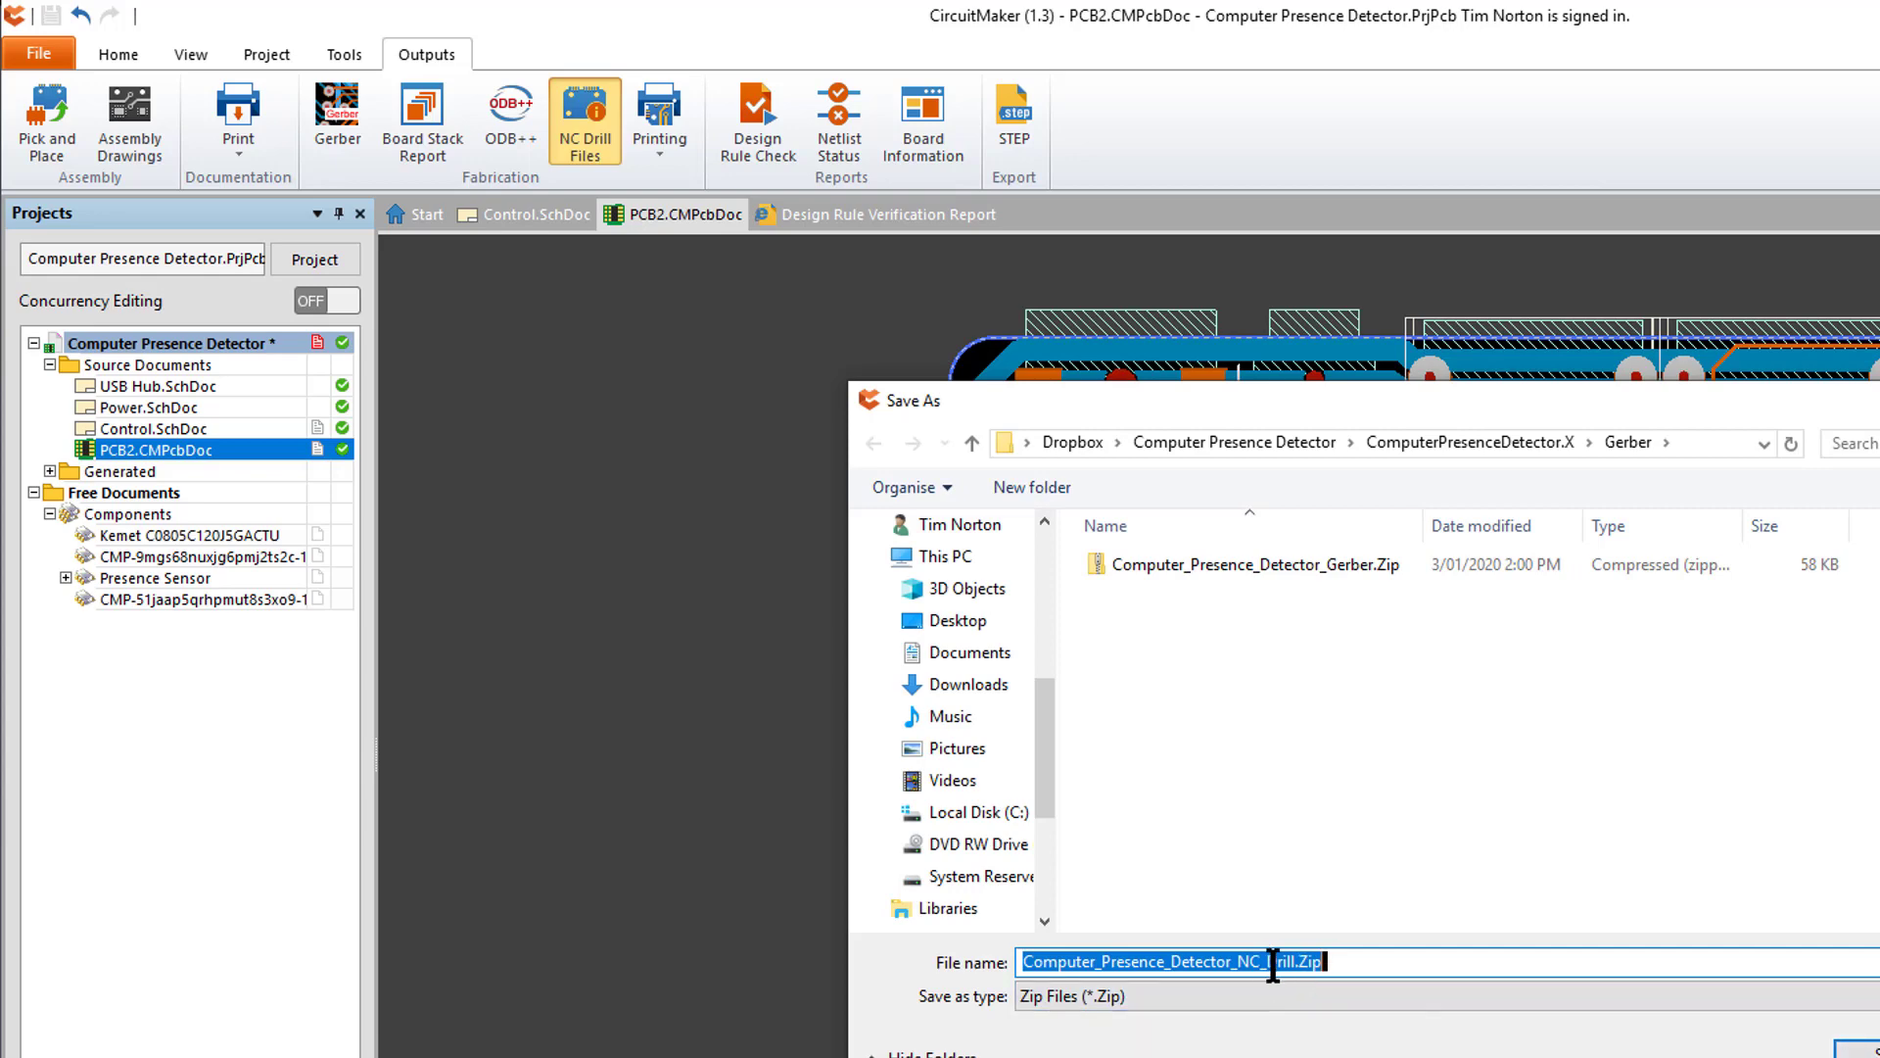
key("Return")
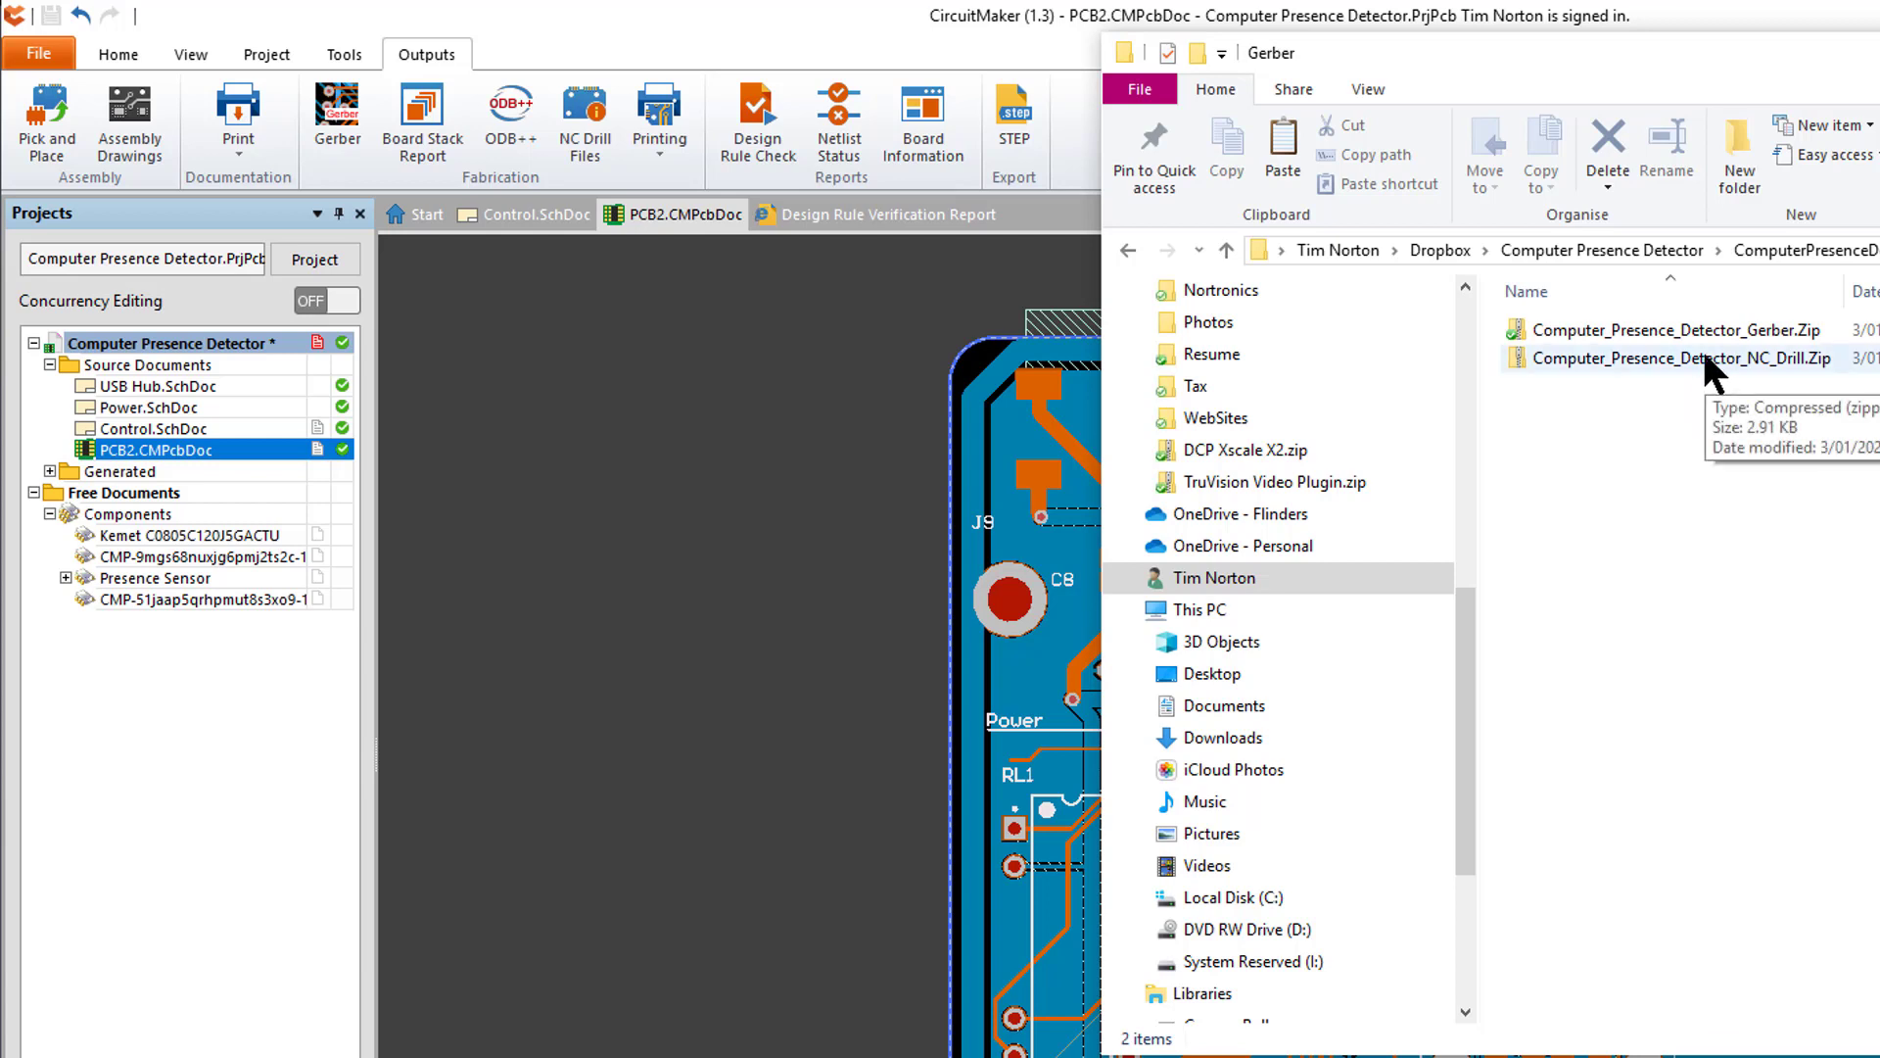
Step: Extract Computer_Presence_Detector_NC_Drill.Zip to its suggested folder
left_click(1706, 359)
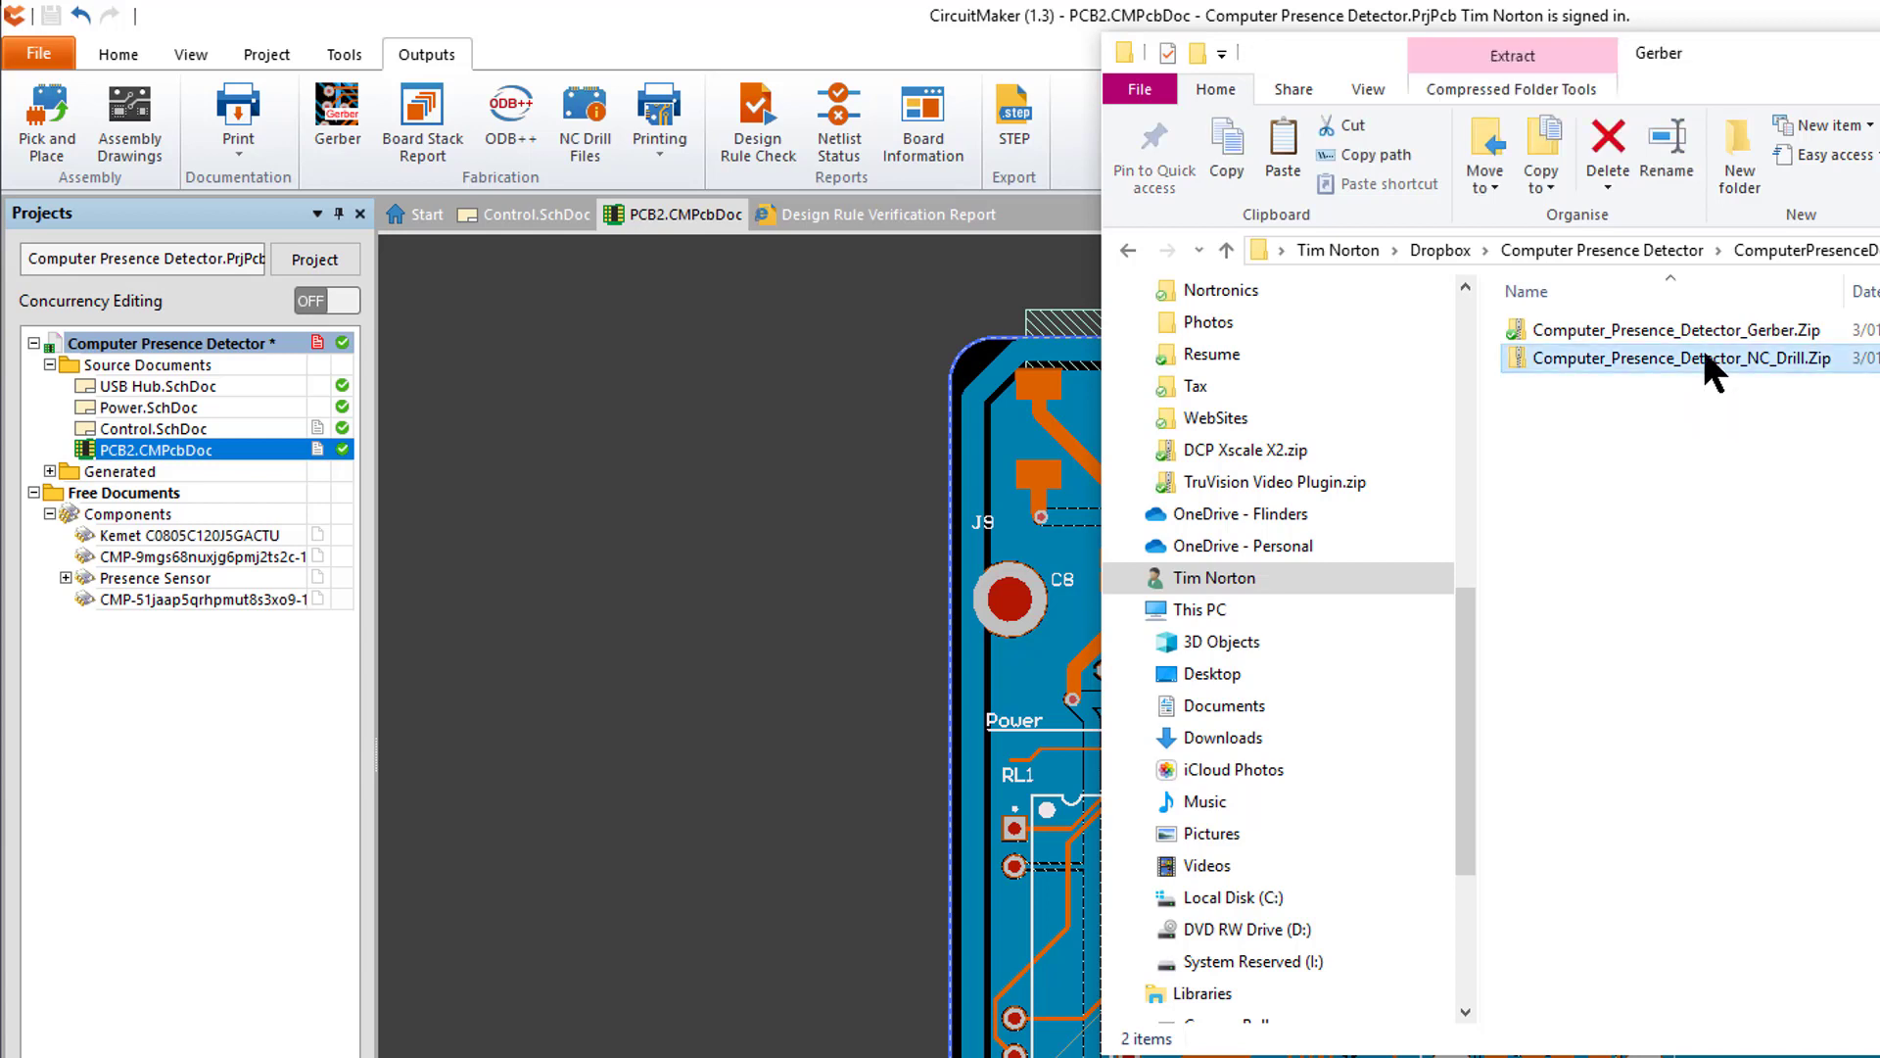
right_click(1716, 359)
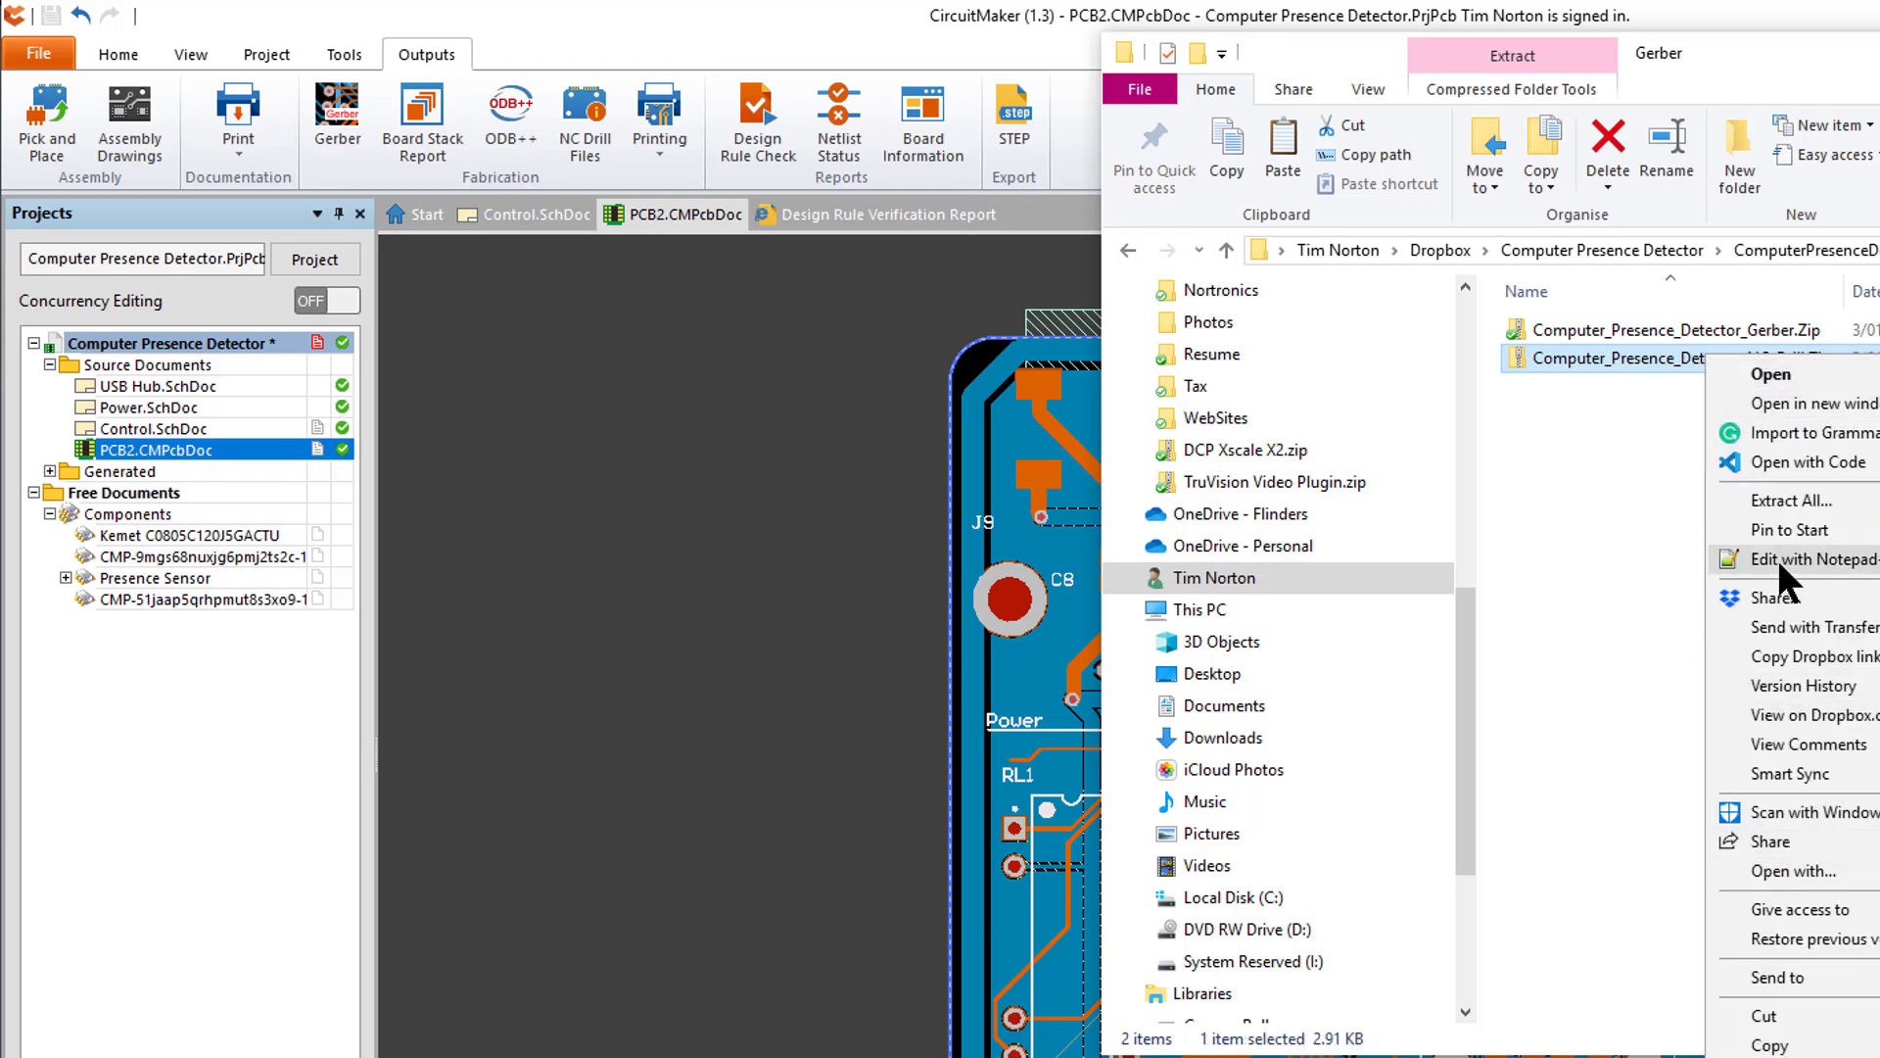
left_click(1781, 500)
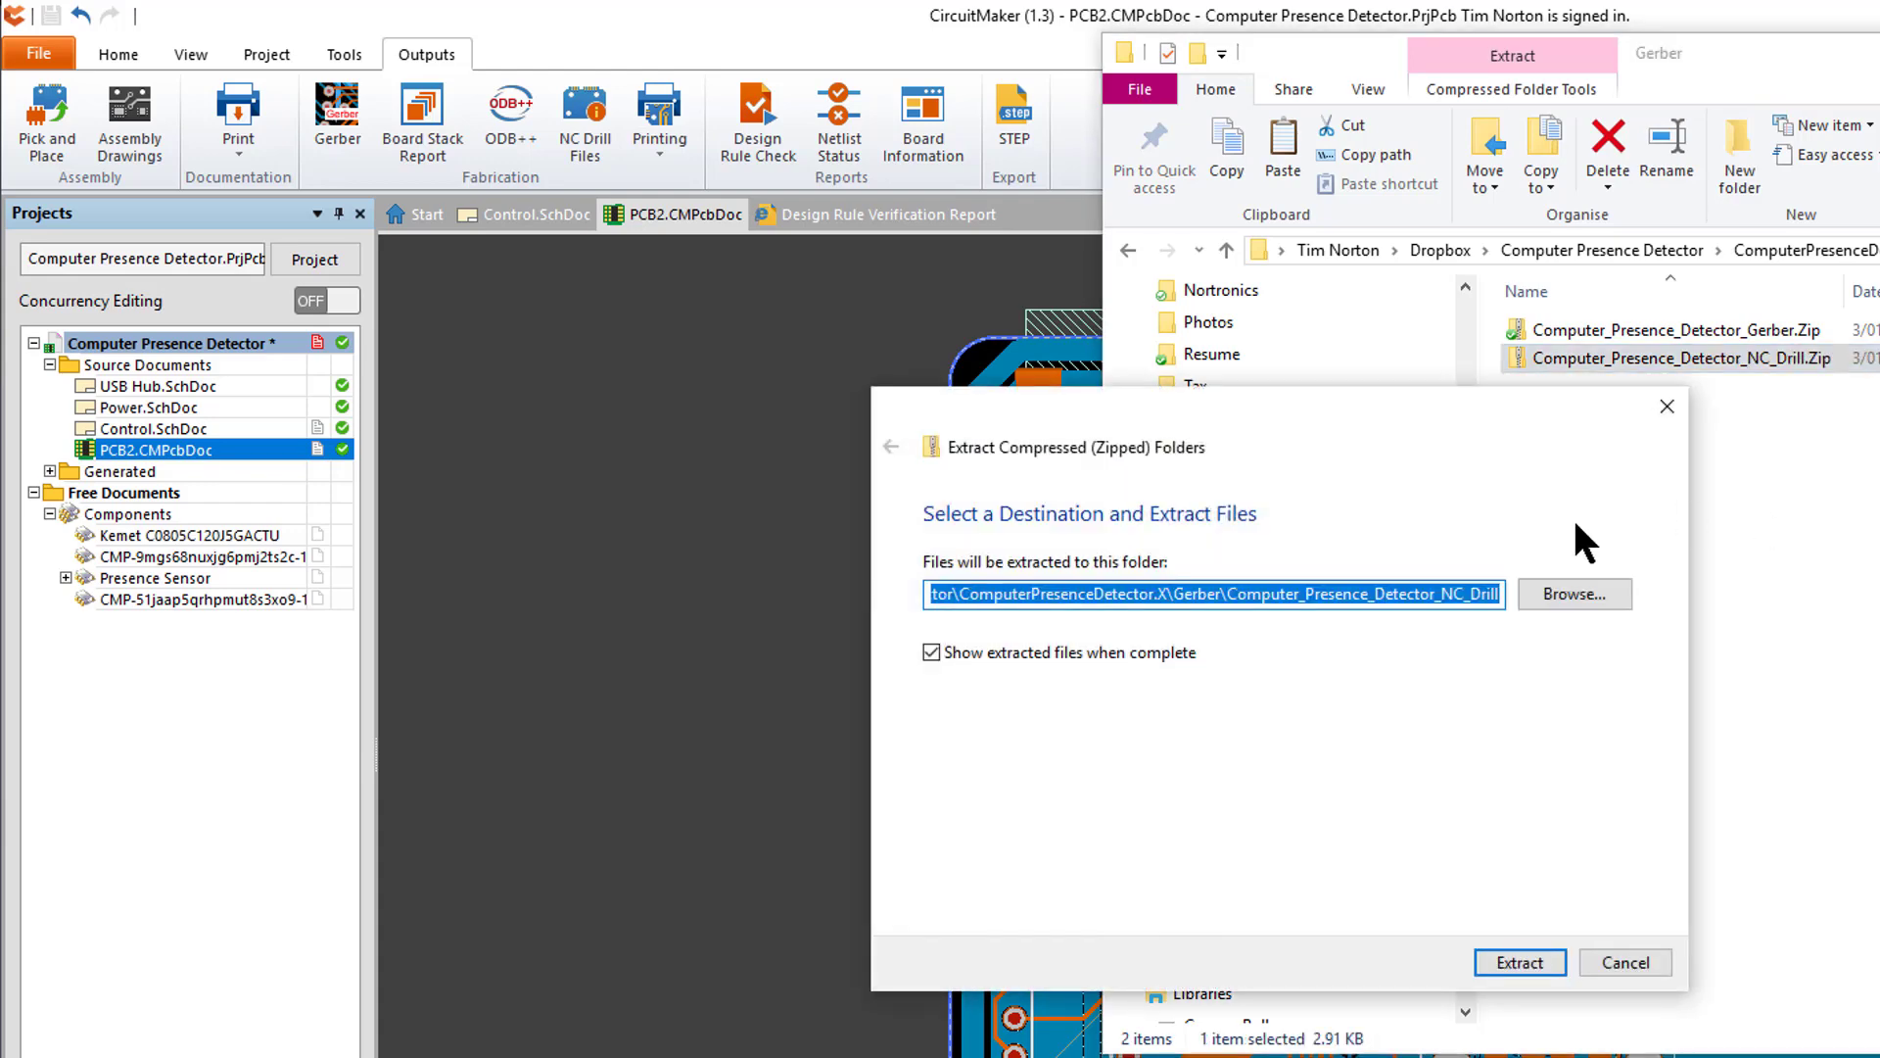
left_click(1531, 955)
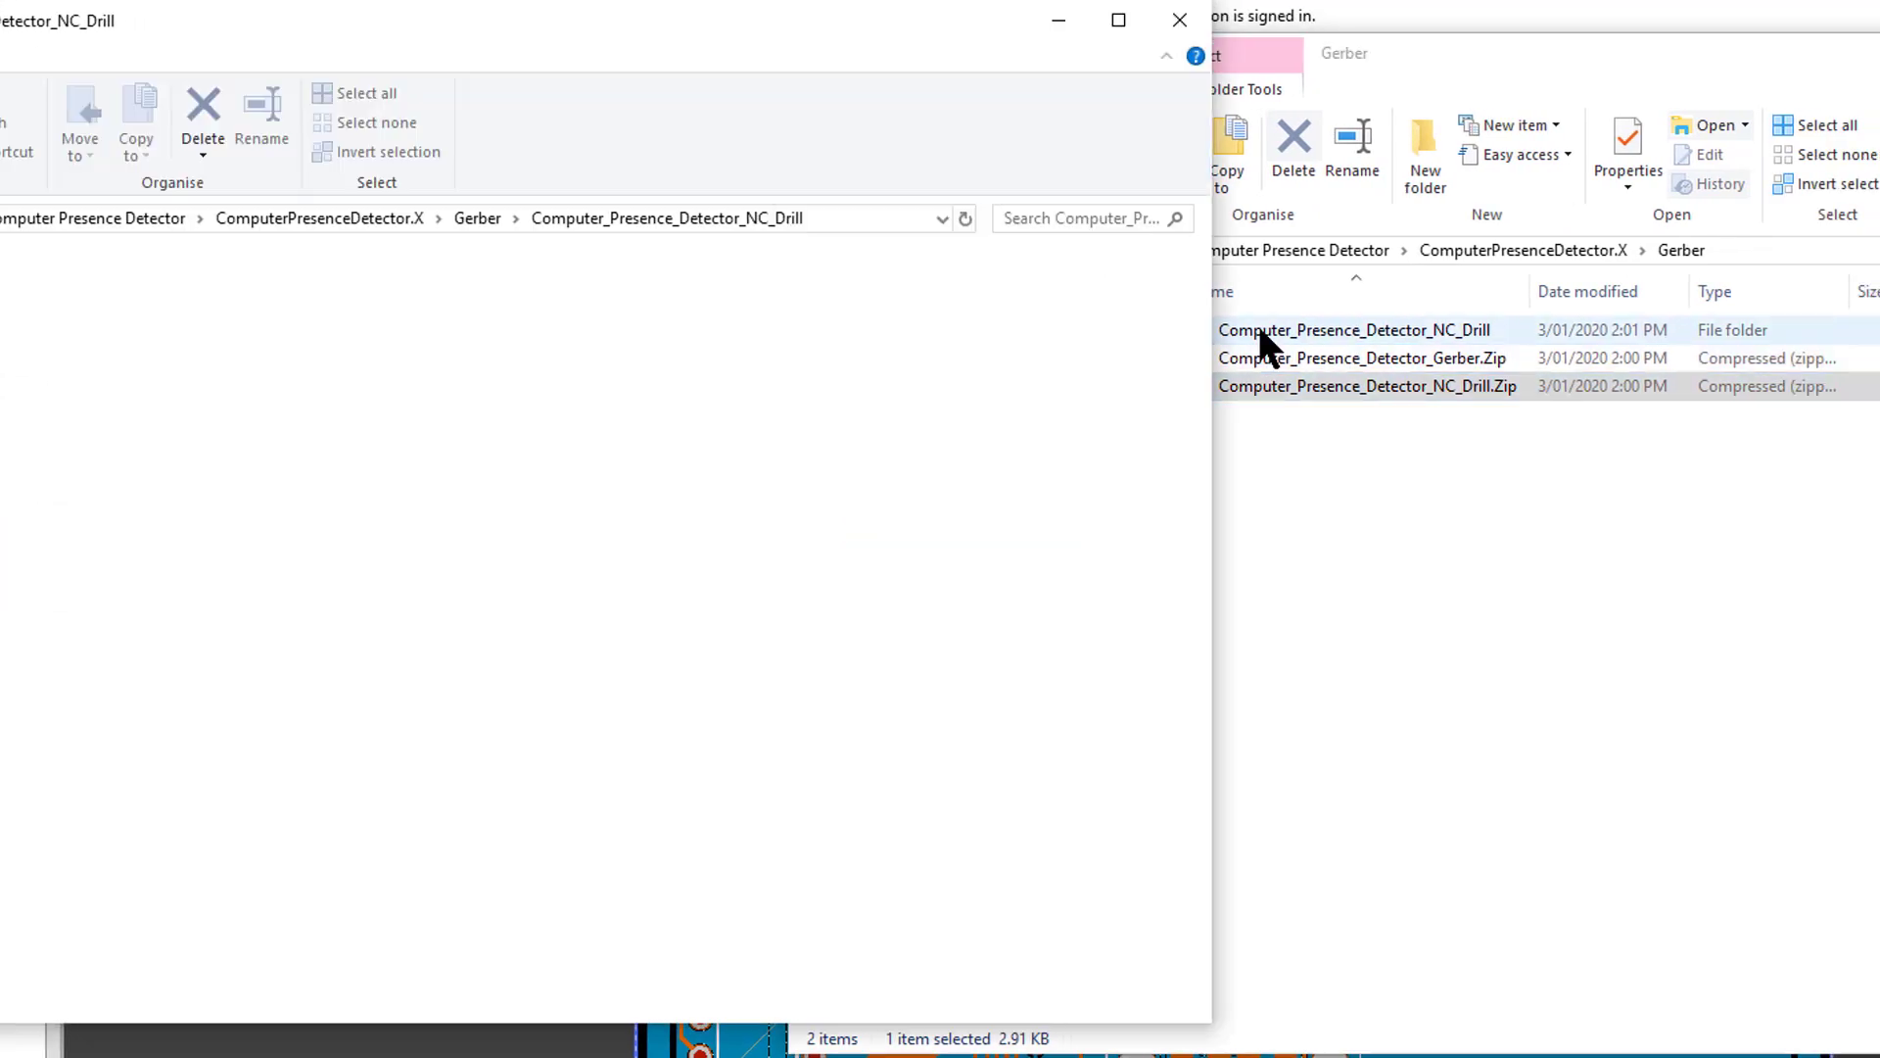
Step: Copy the four extracted drill files, starting with PCB2.DRR, into the Gerber zip and verify its contents
left_click(157, 297)
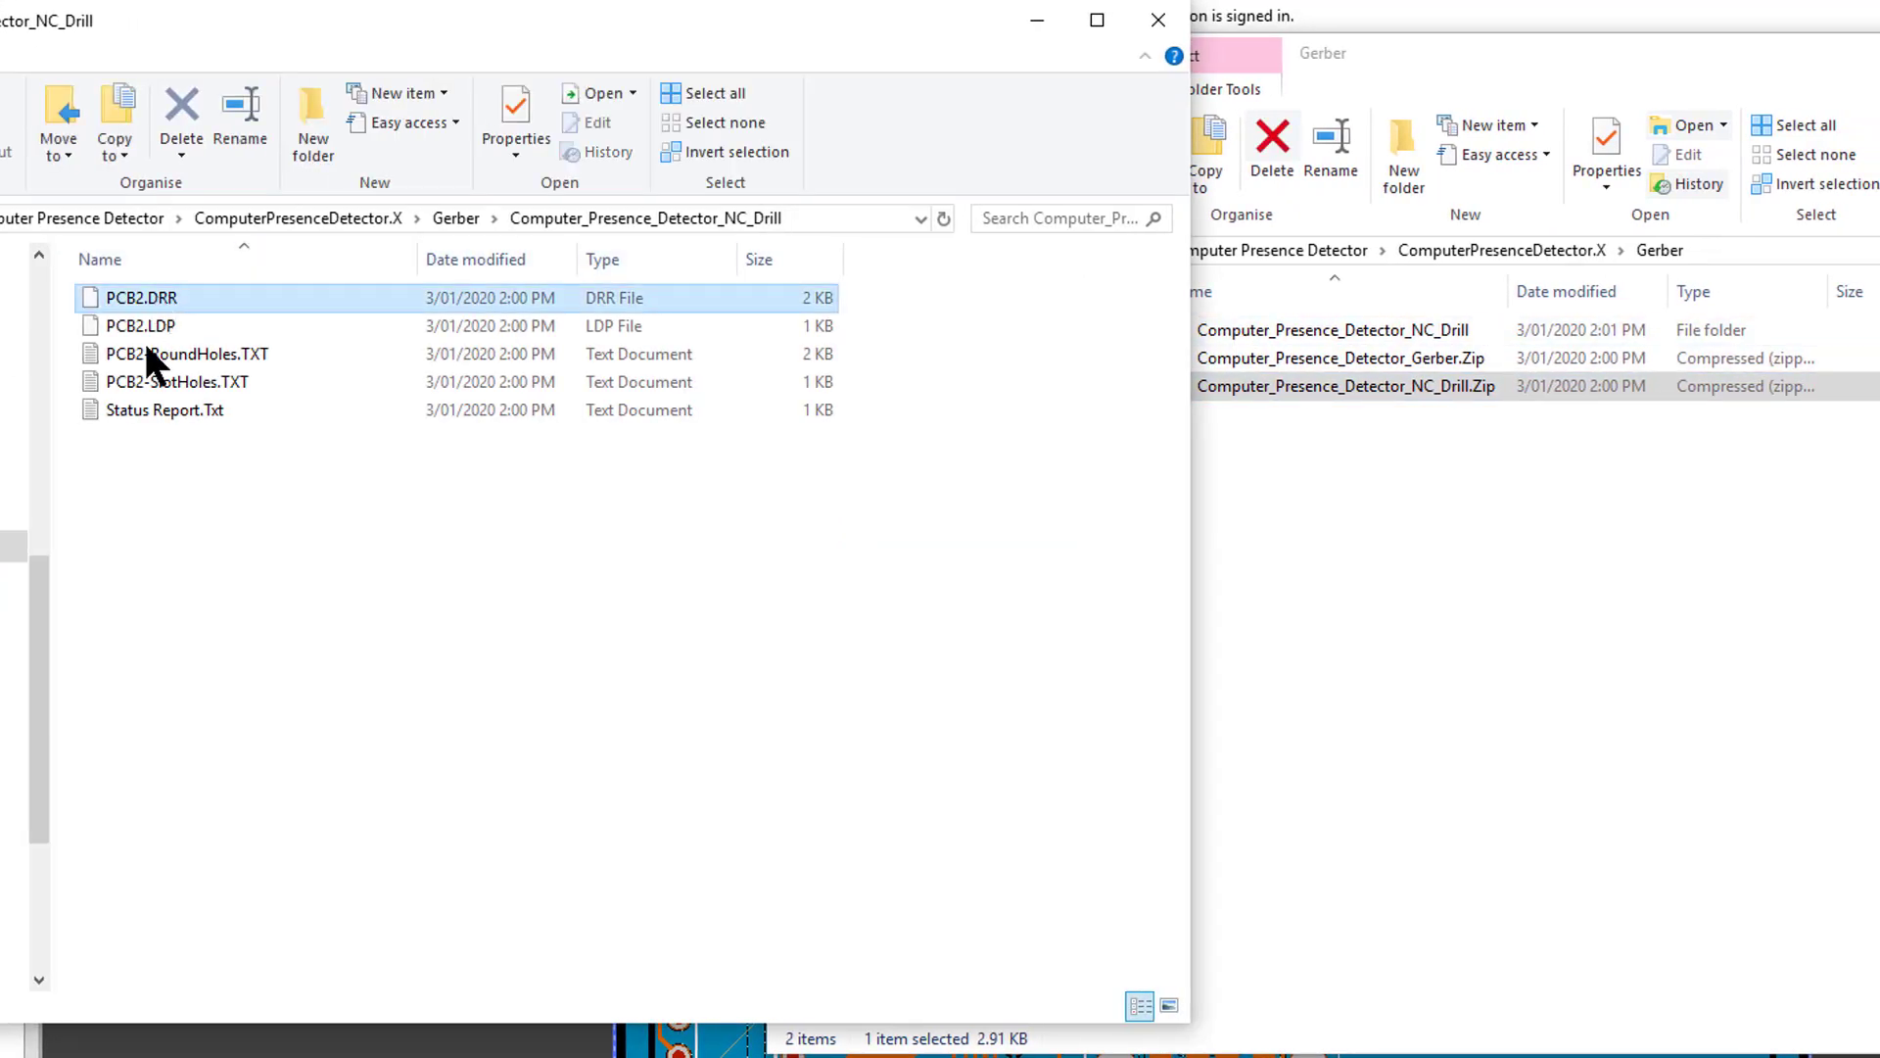
left_click(137, 410, "shift")
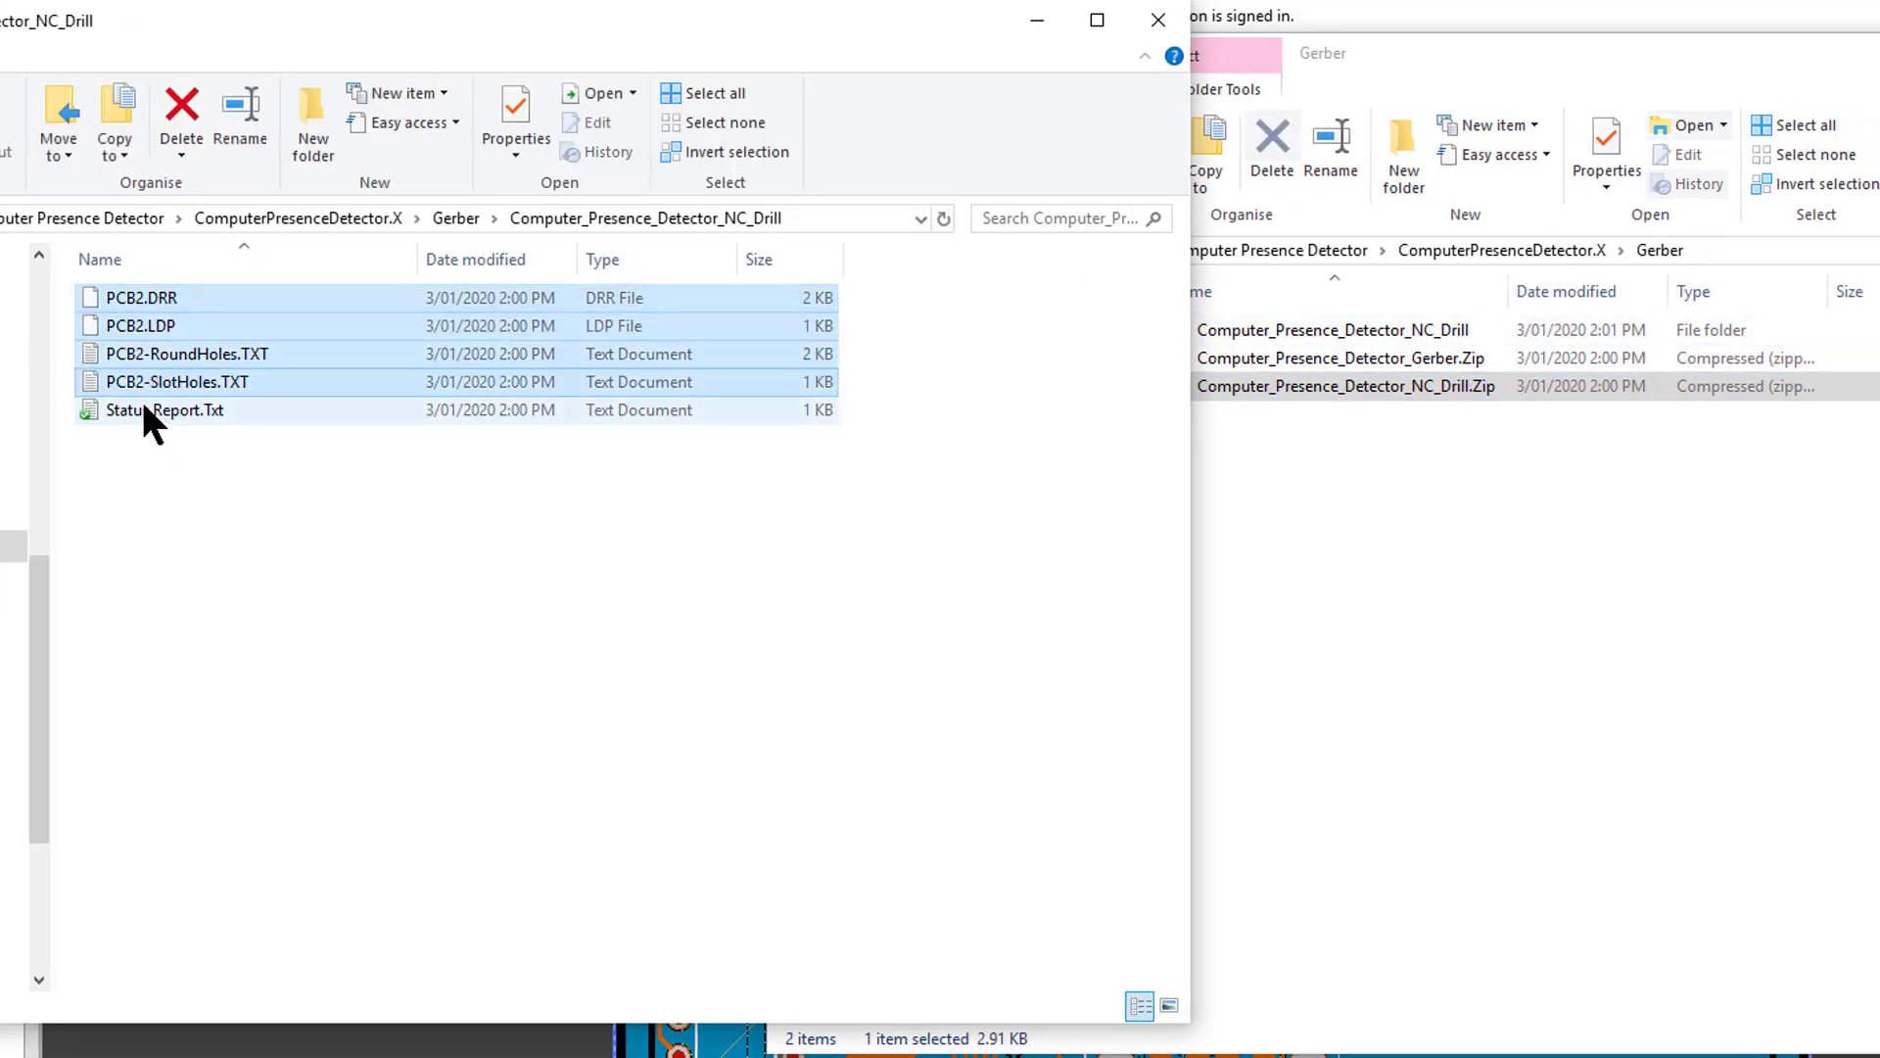
left_click_drag(126, 374, 1567, 355)
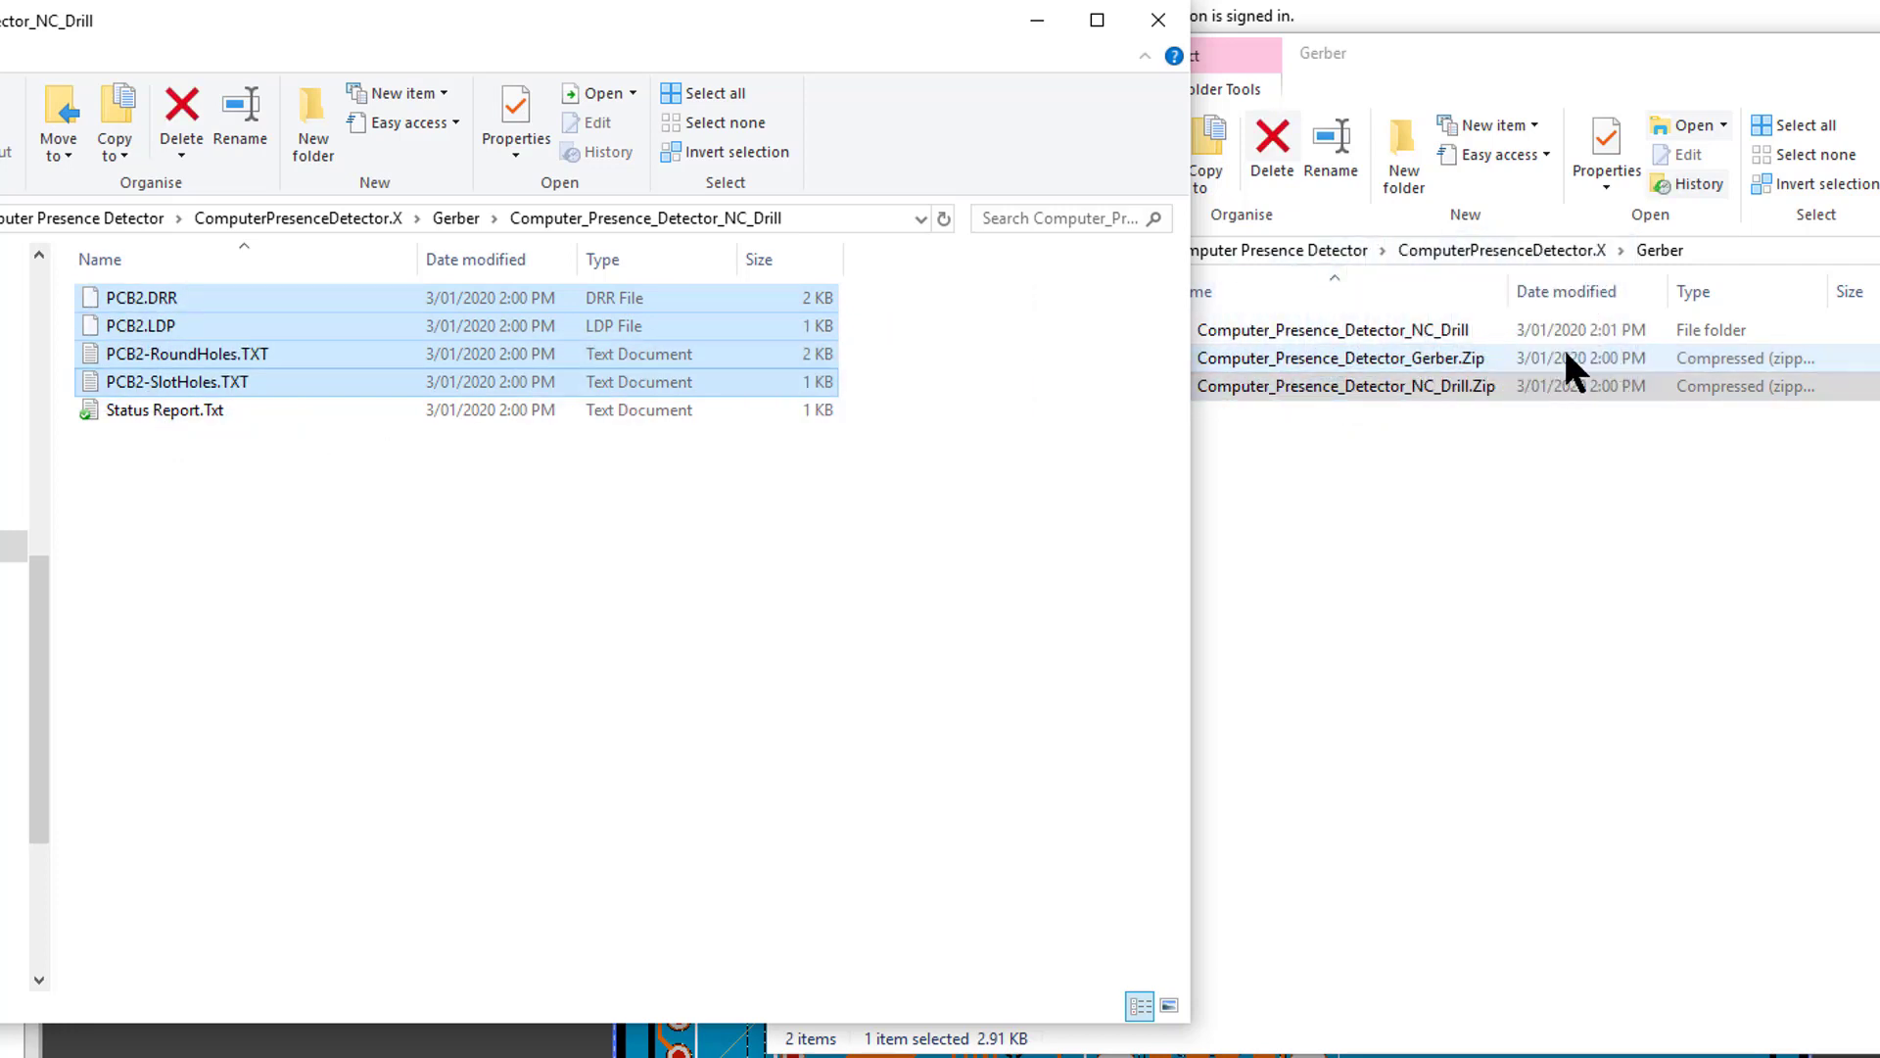
left_click(1421, 358)
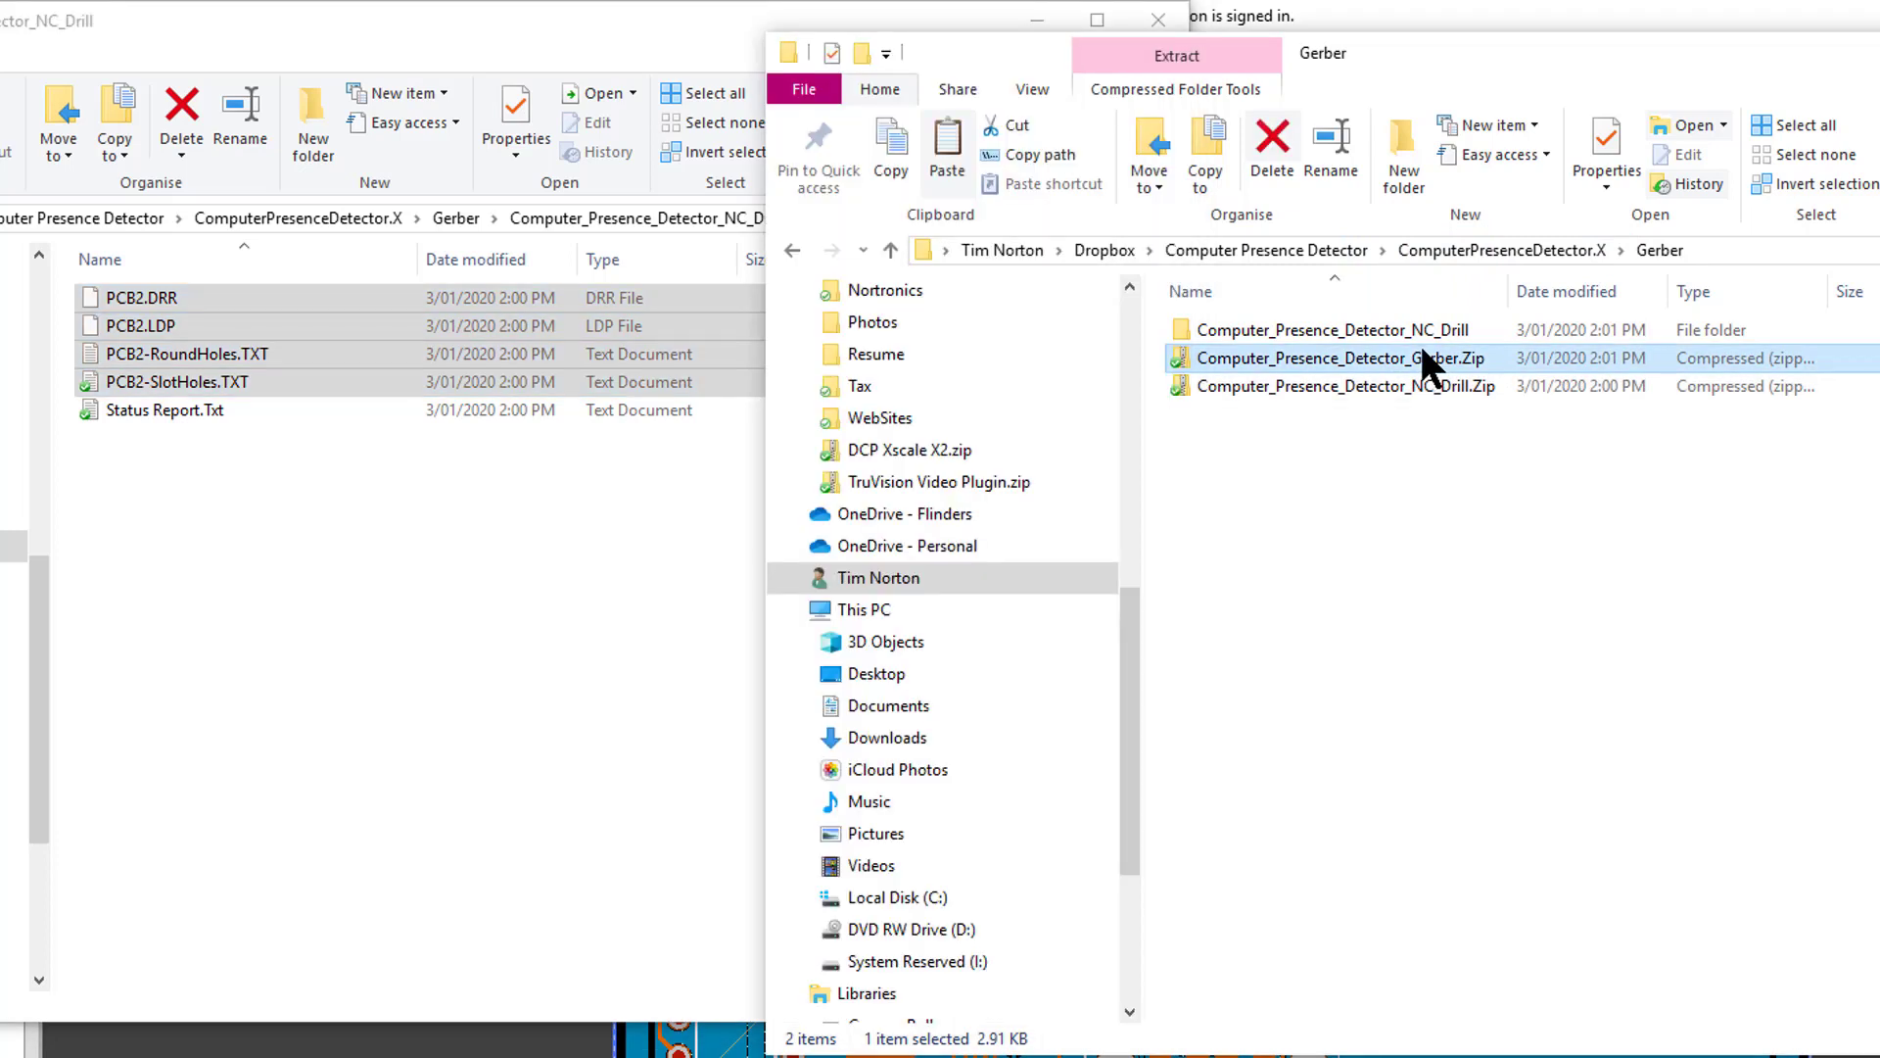
double_click(1422, 352)
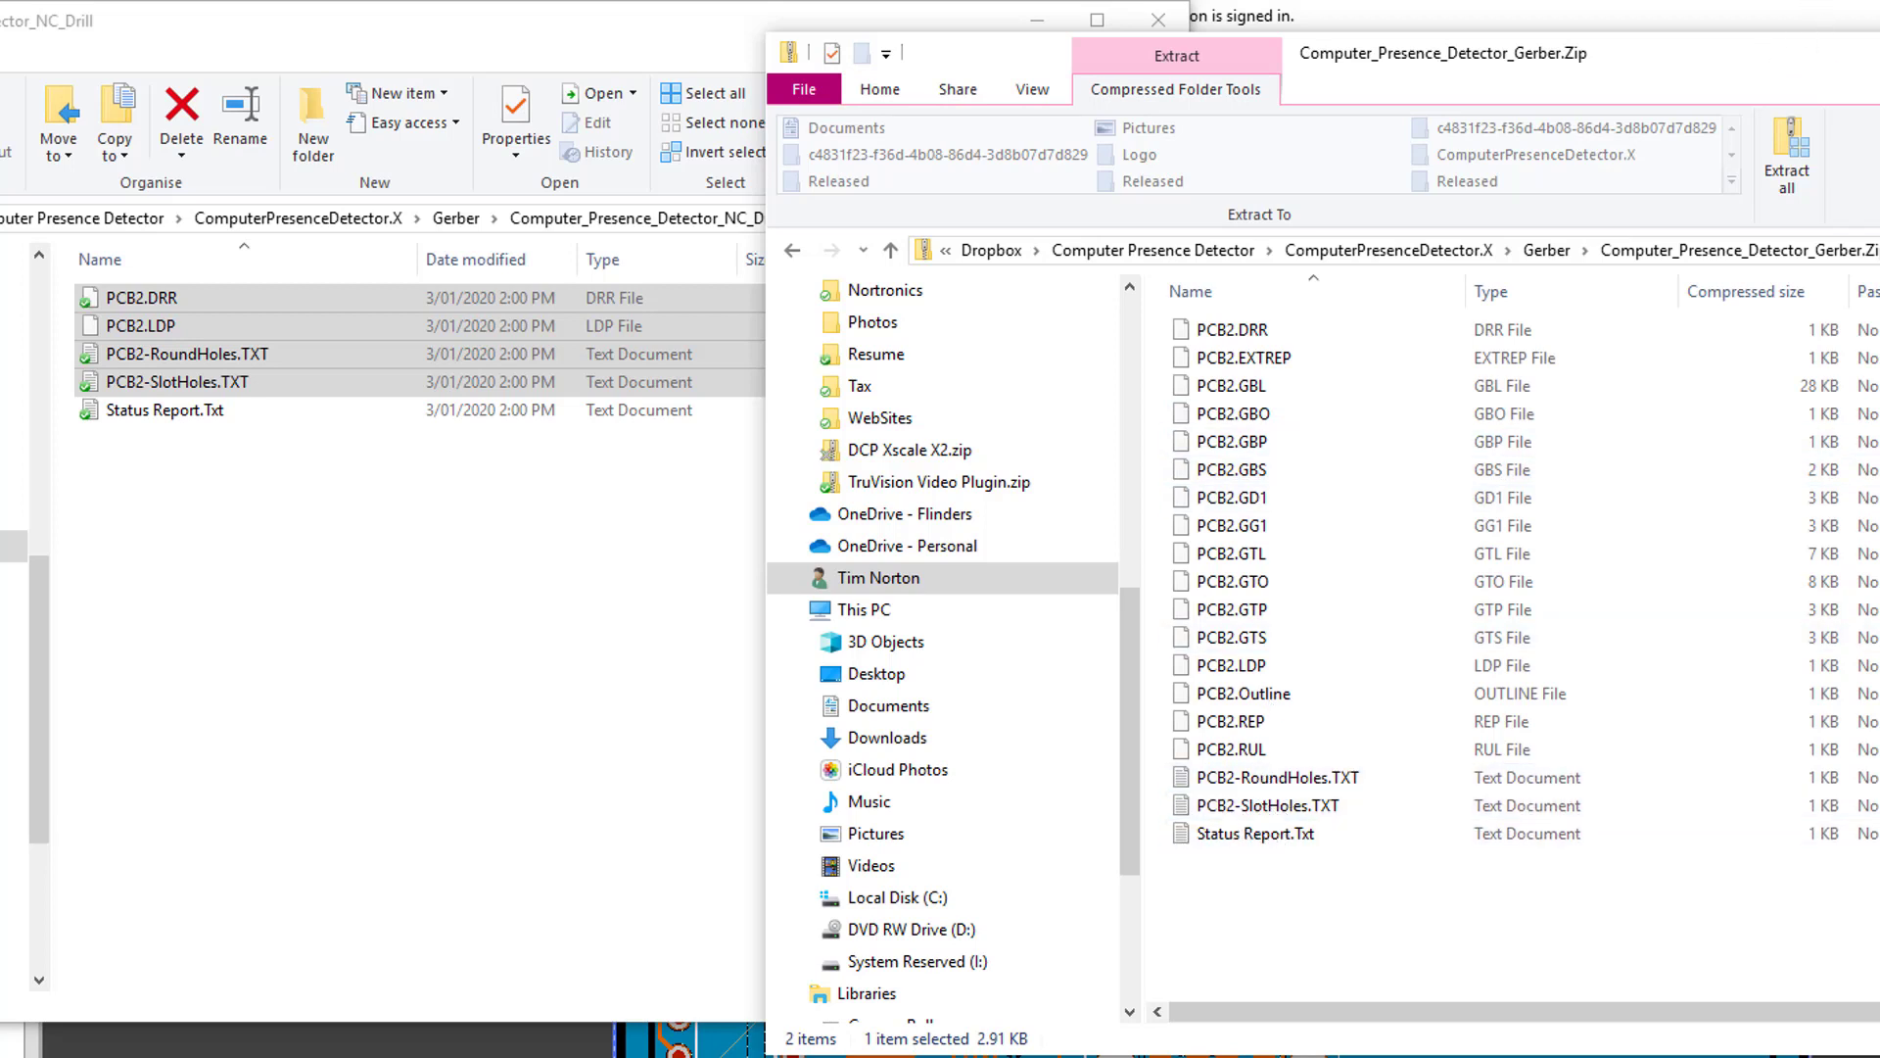
left_click_drag(1875, 54, 1725, 75)
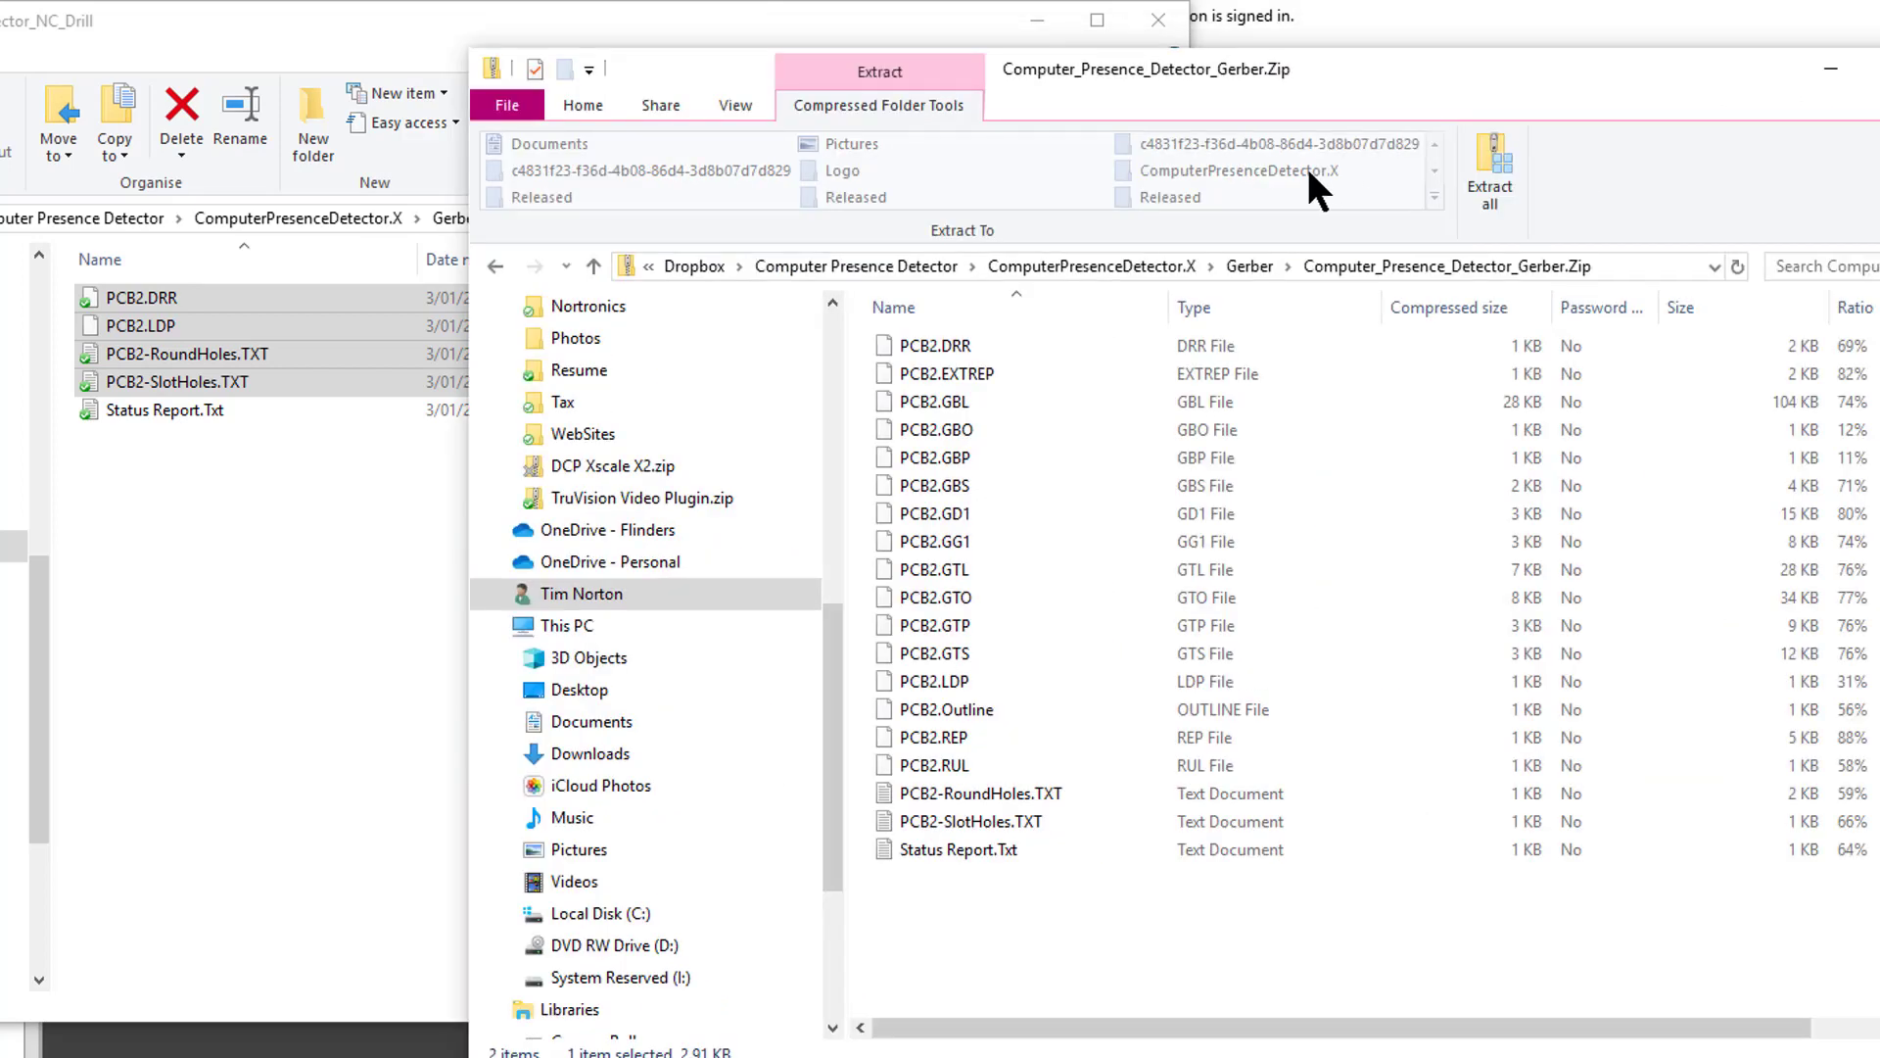
left_click(495, 265)
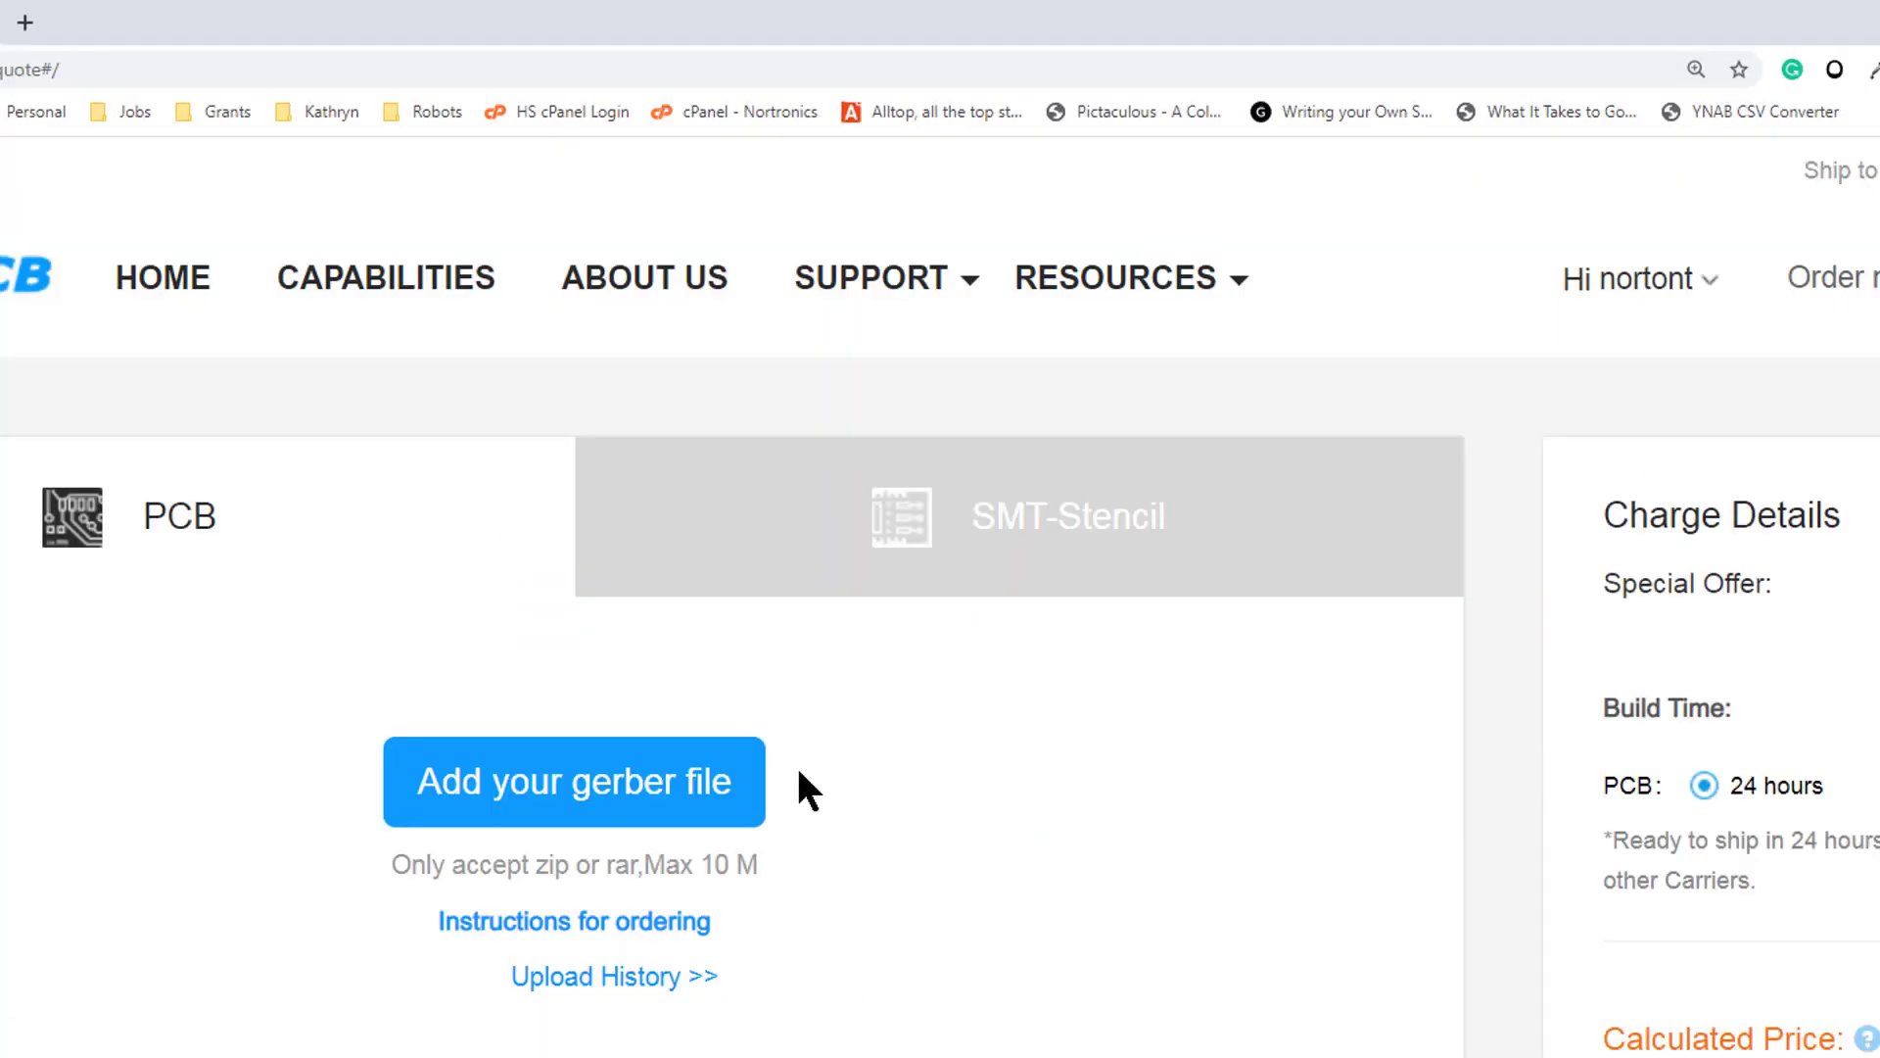
Step: Upload Computer_Presence_Detector_Gerber.Zip to JLCPCB and scroll to the top and bottom board previews
left_click(642, 793)
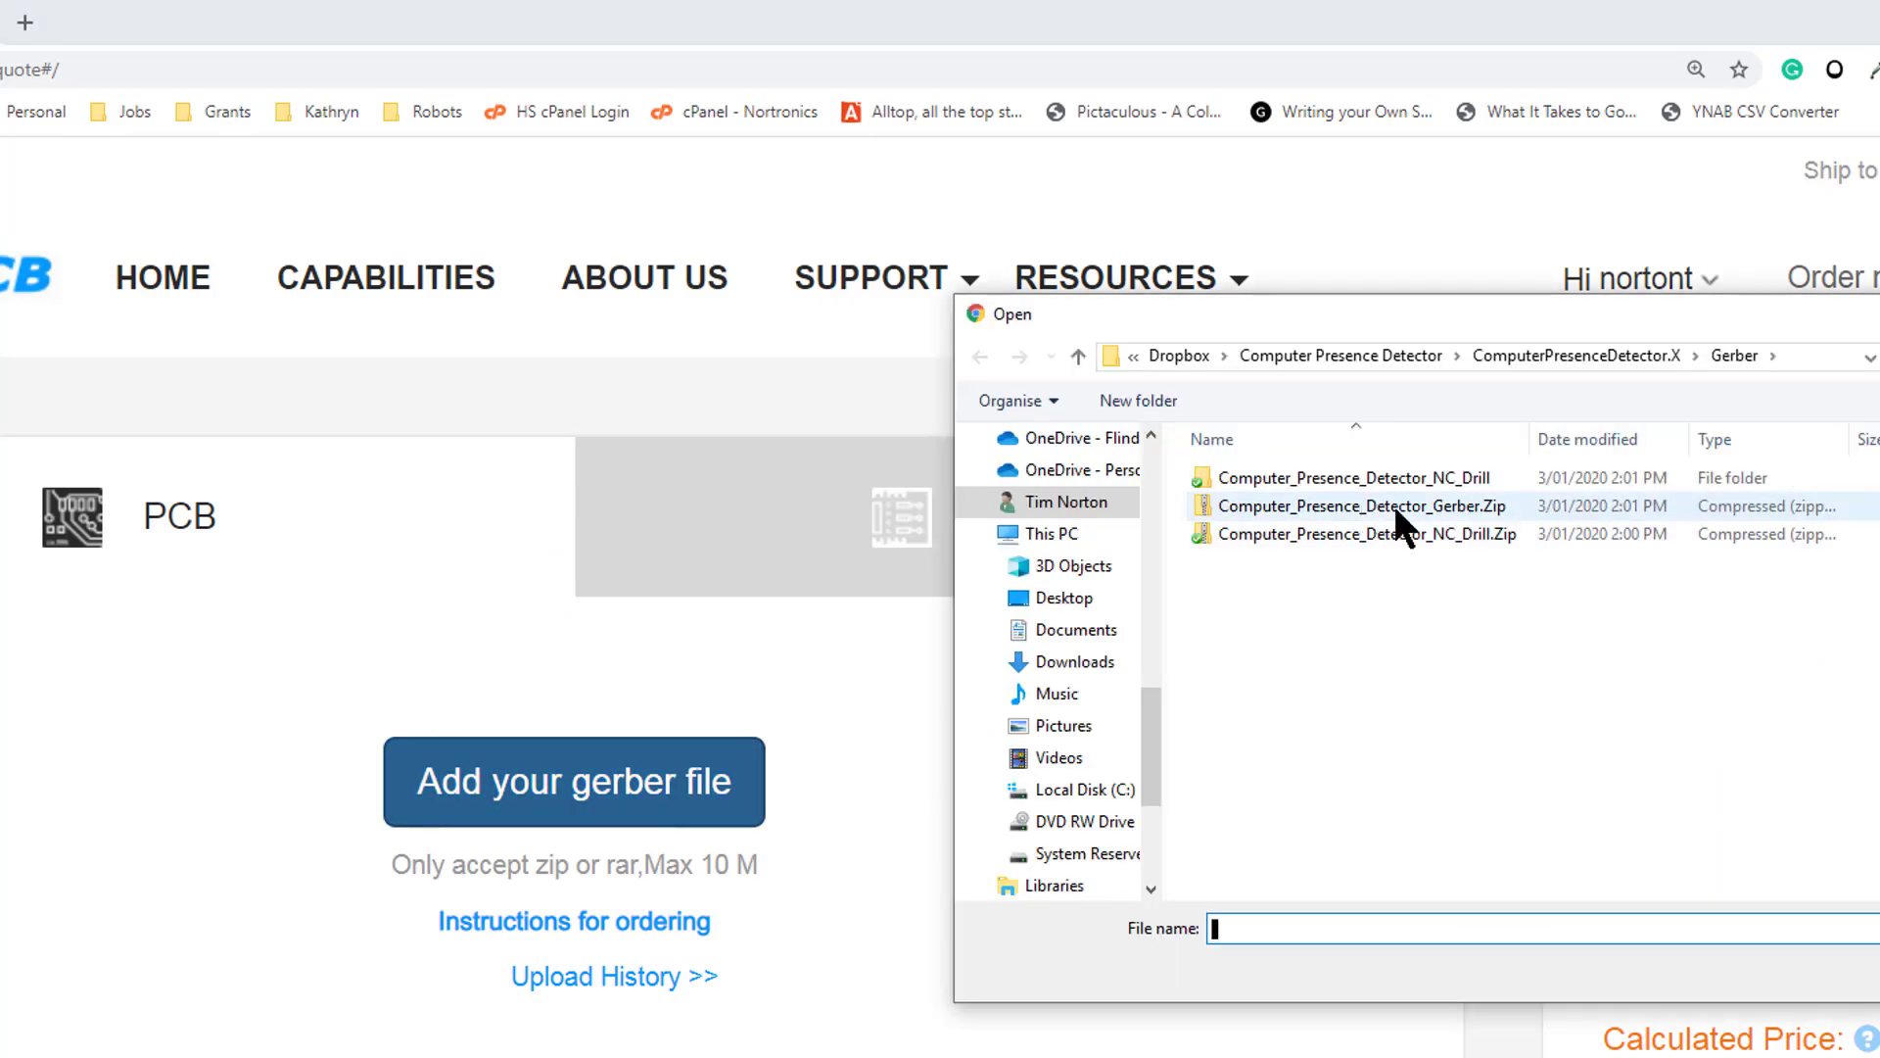
left_click(1395, 505)
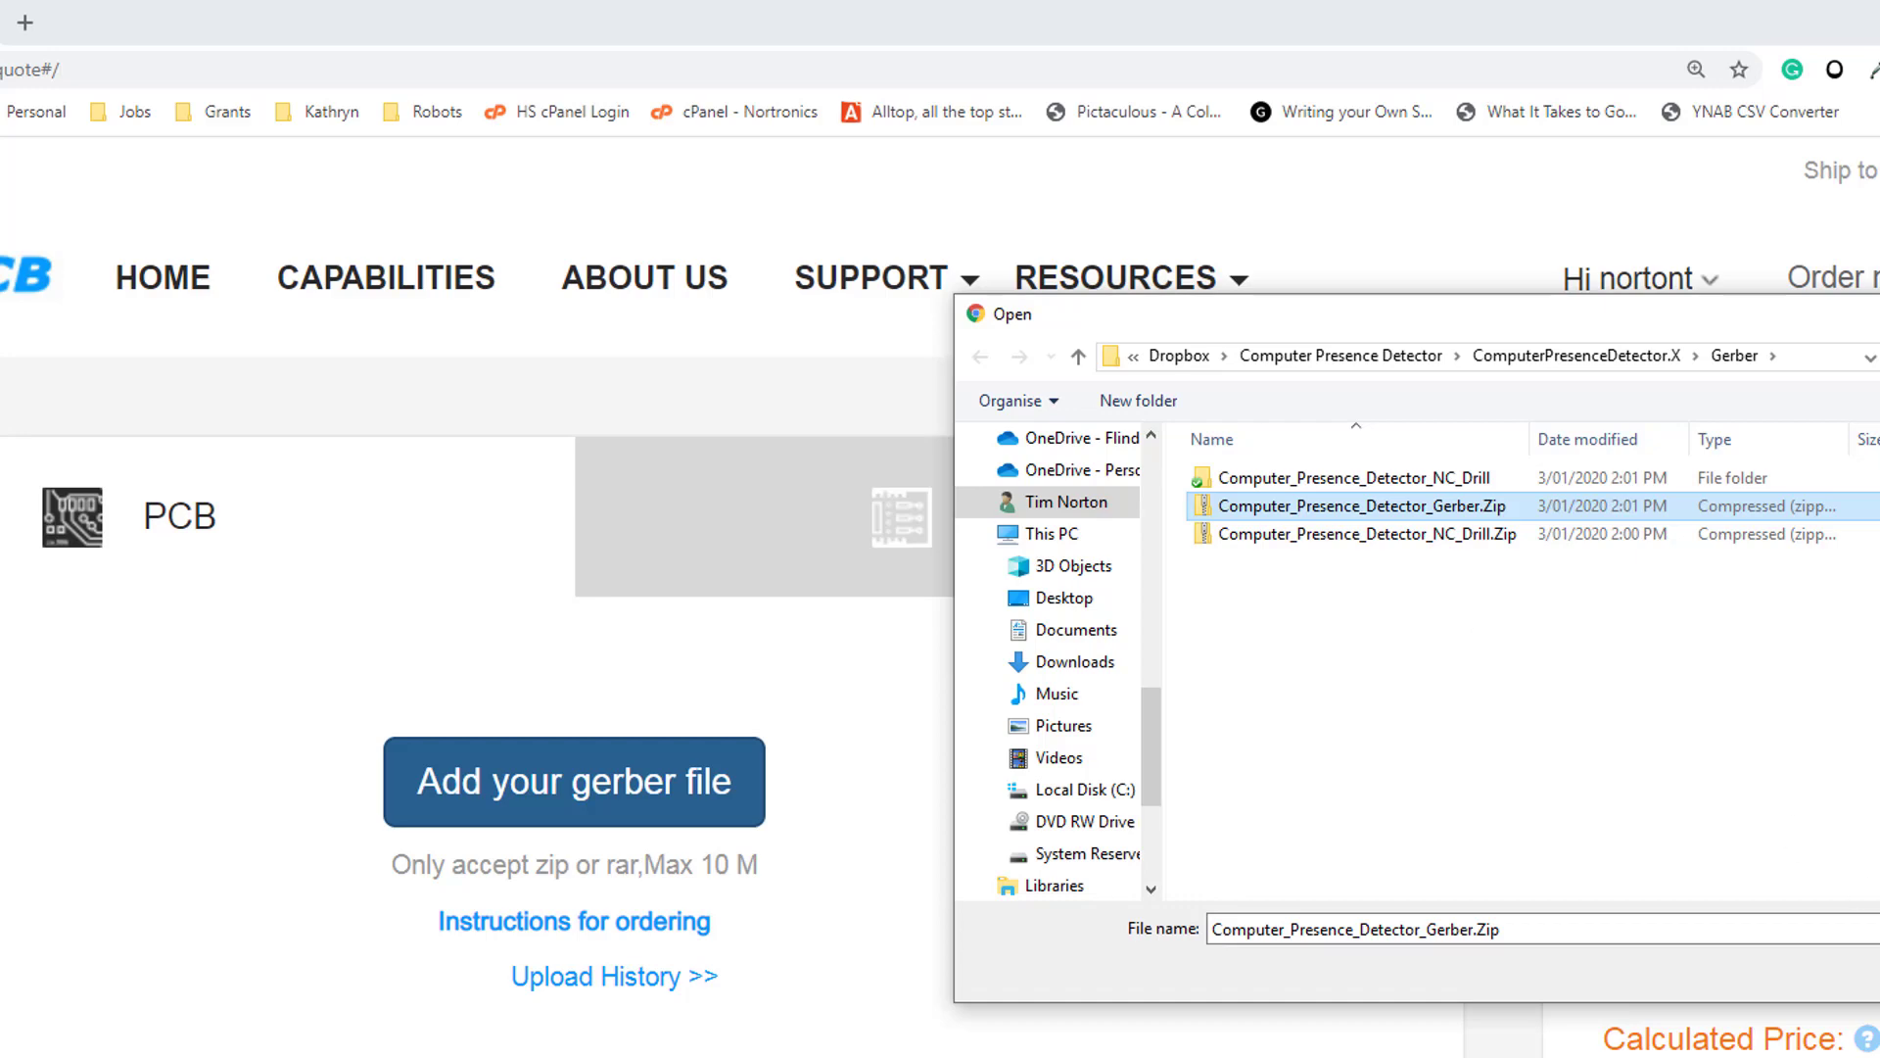
key("Return")
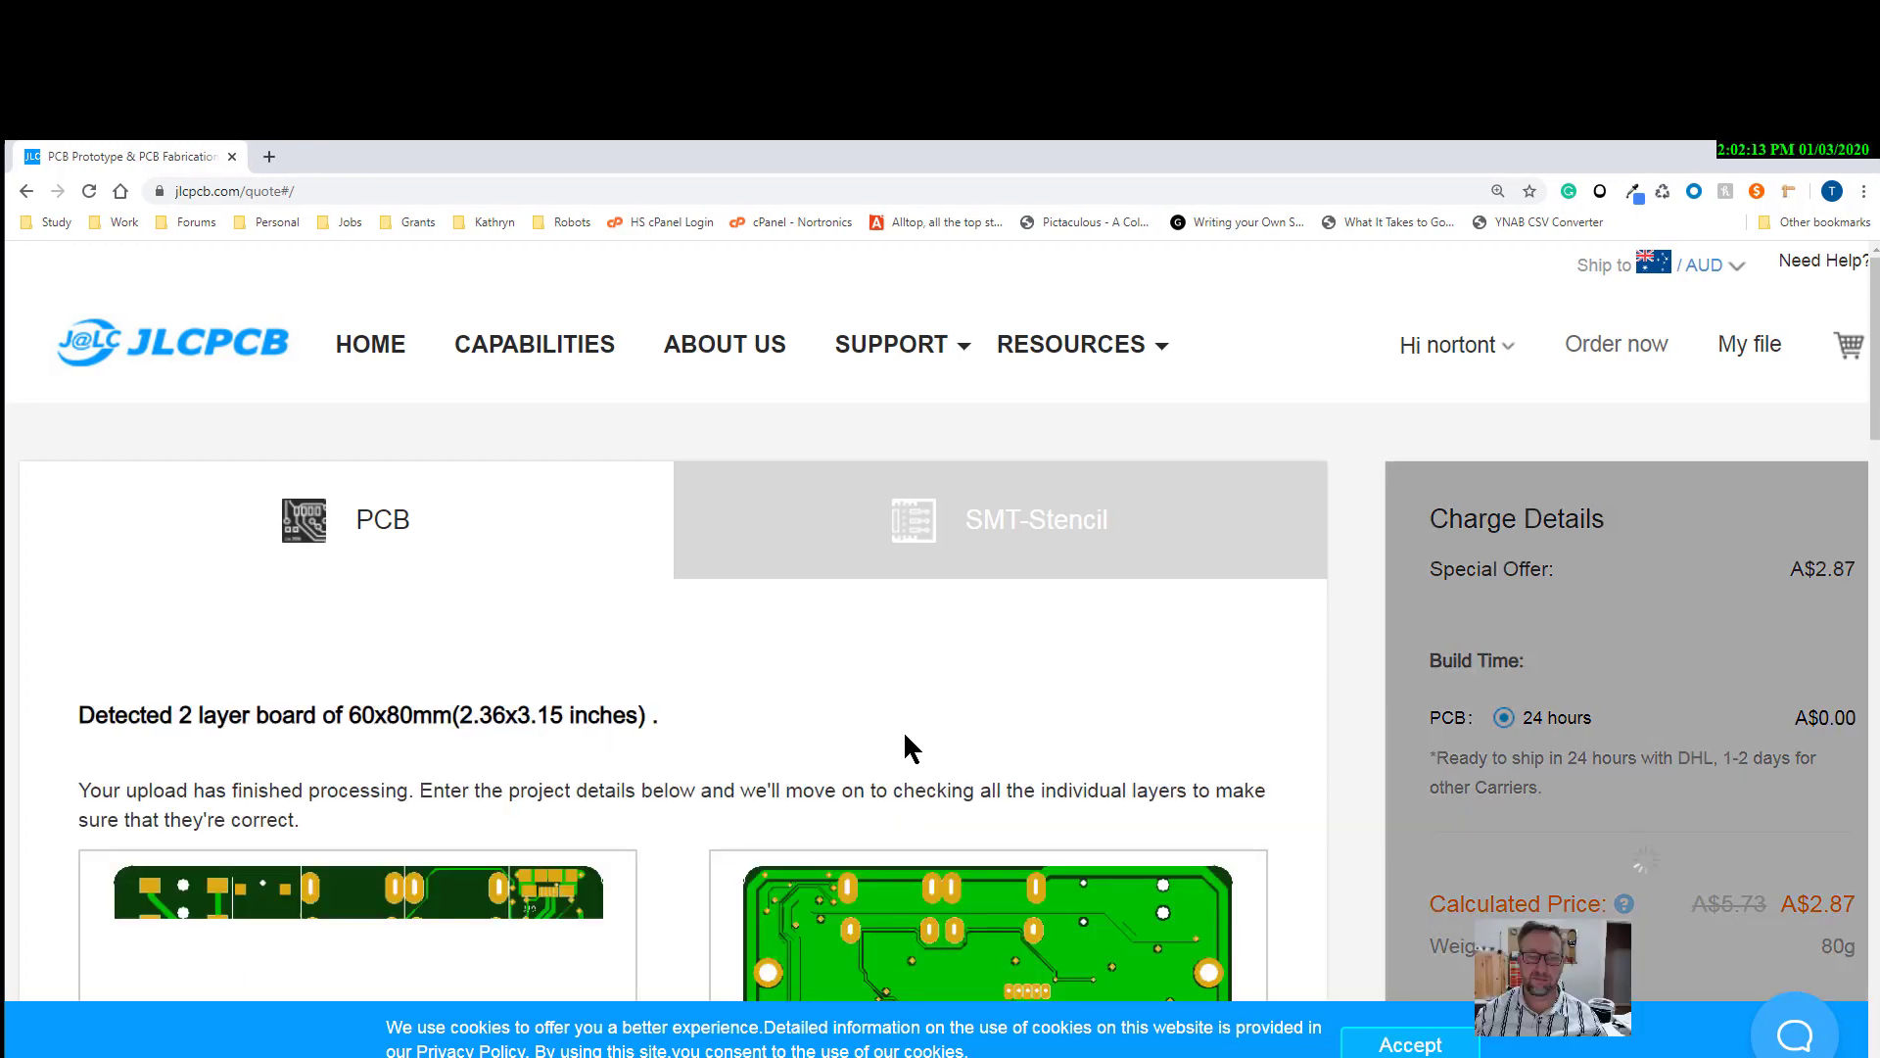
scroll(901, 749, "down", 4)
scroll(902, 730, "down", 1)
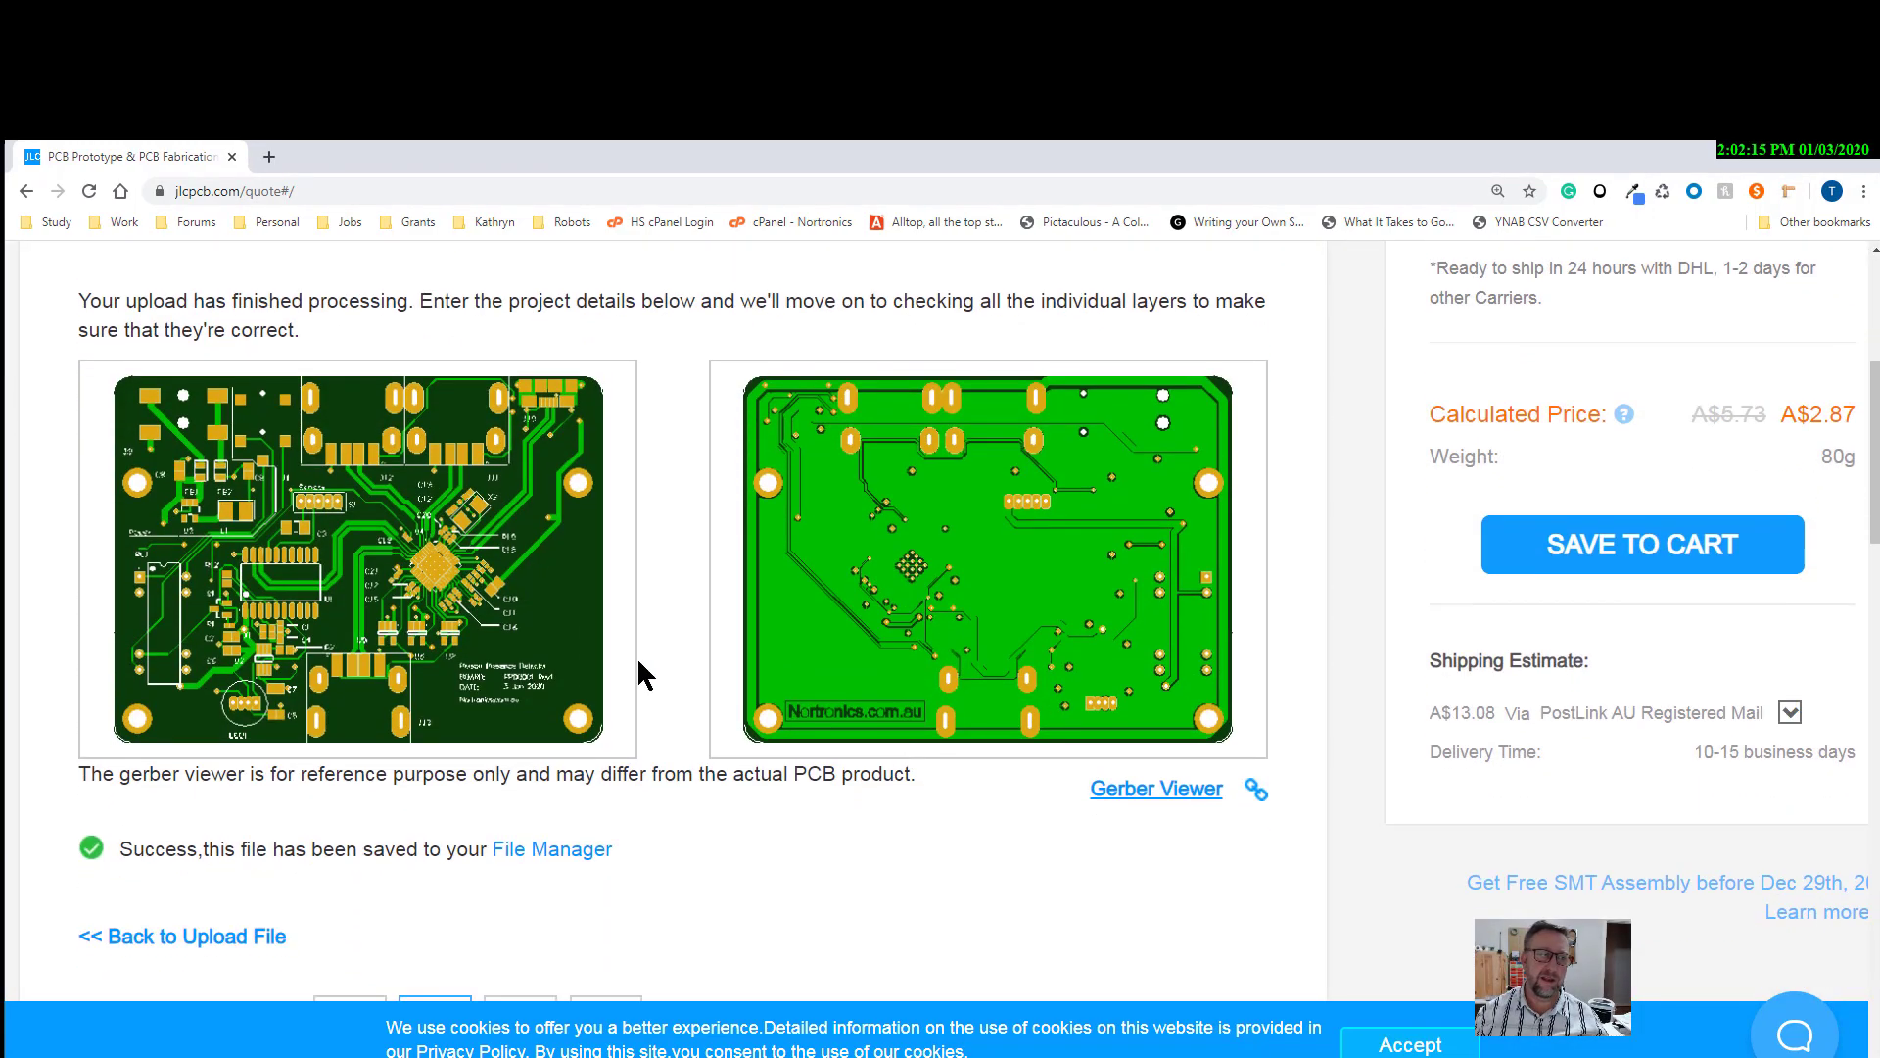
mouse_move(347, 500)
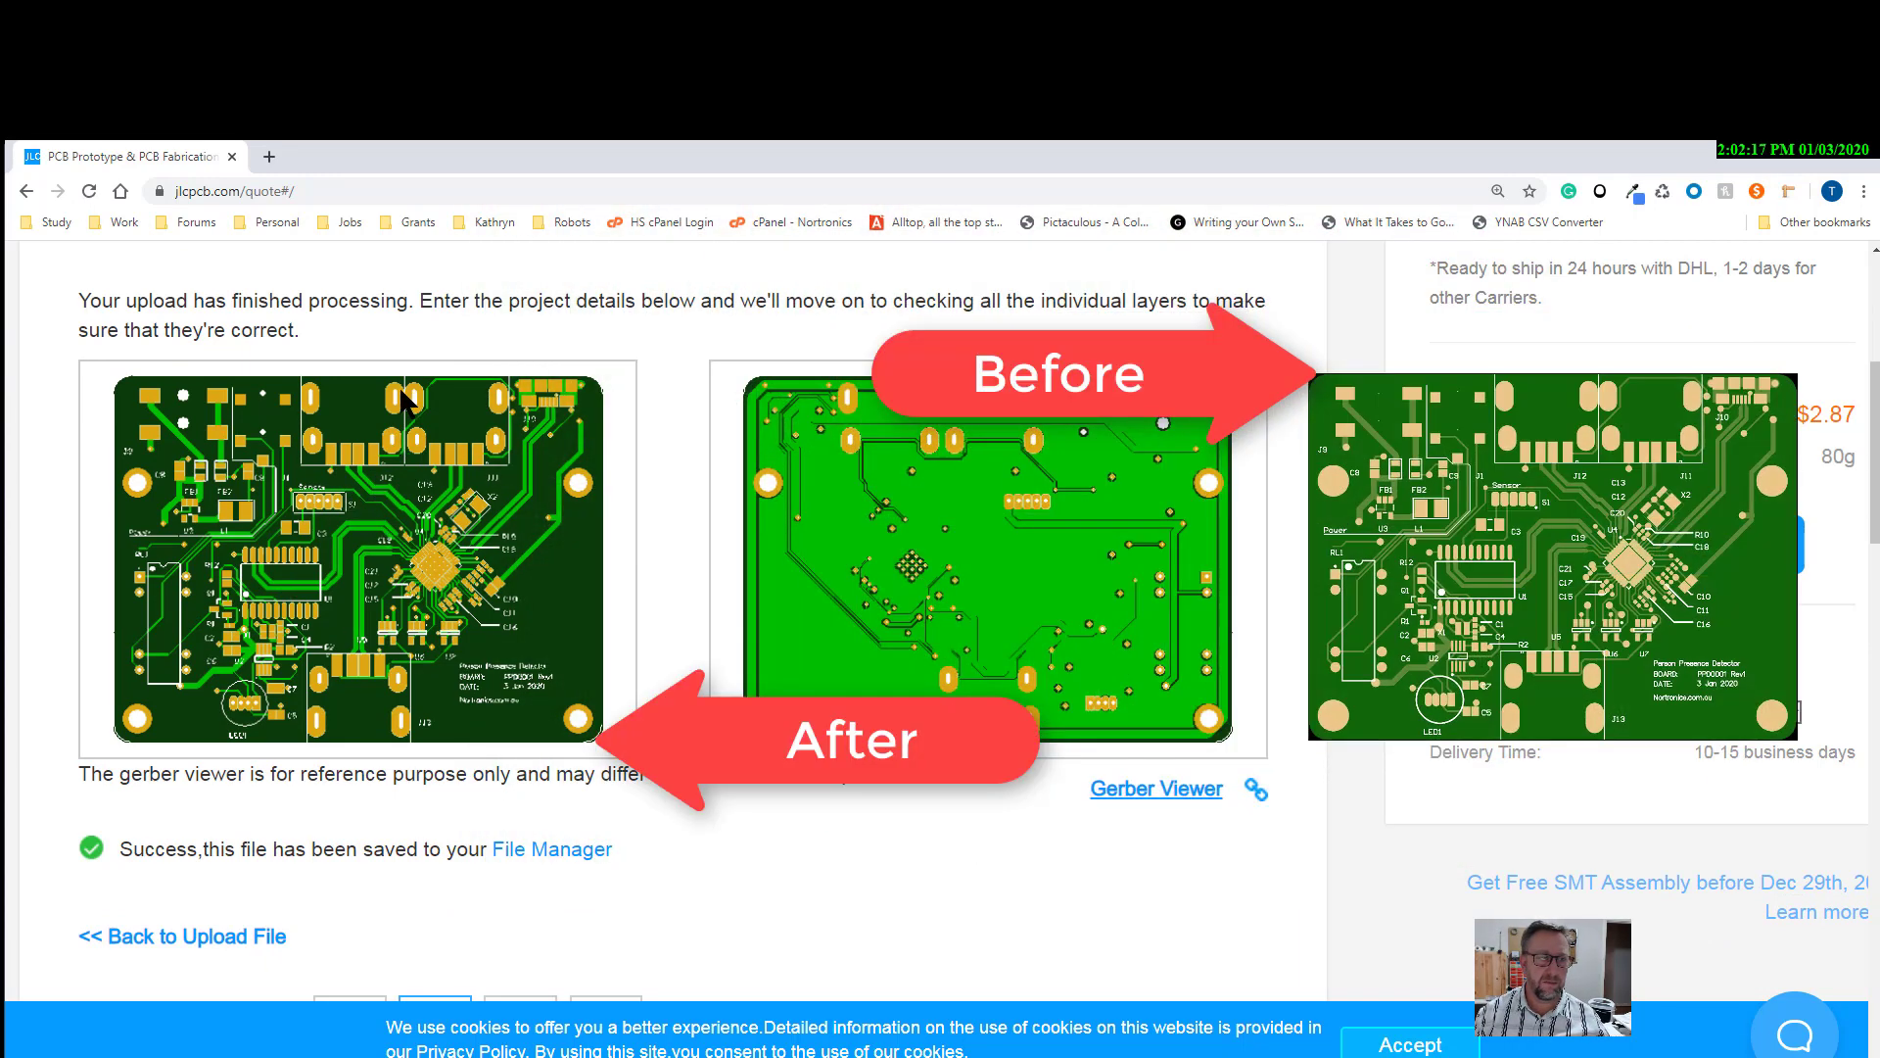